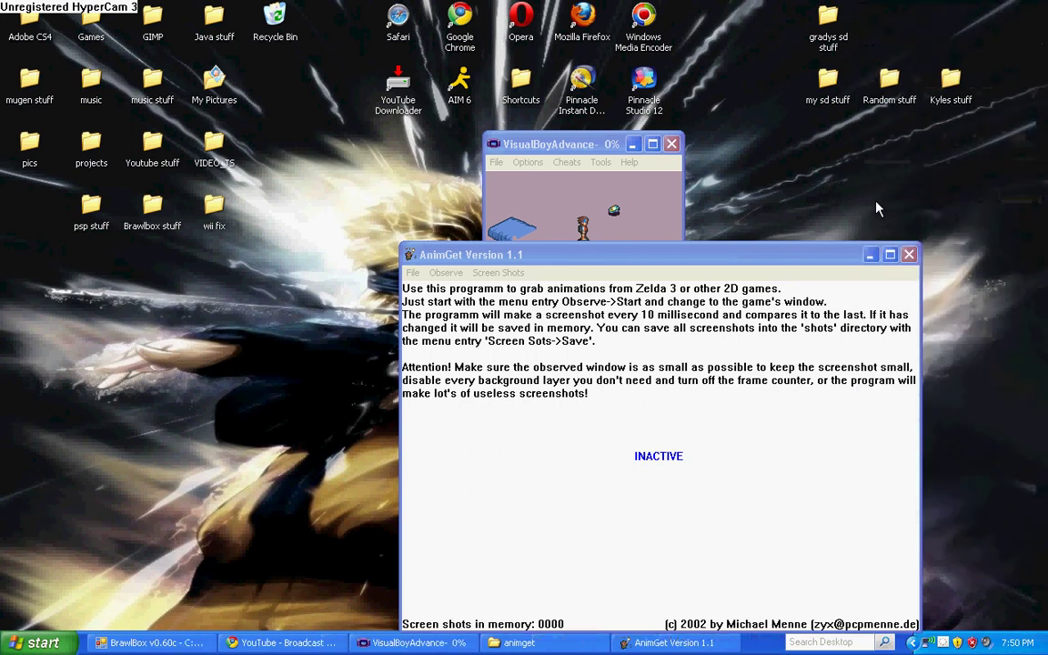
# Scroll through the YouTube comments page, then hide the browser to reach the desktop.
pyautogui.click(265, 639)
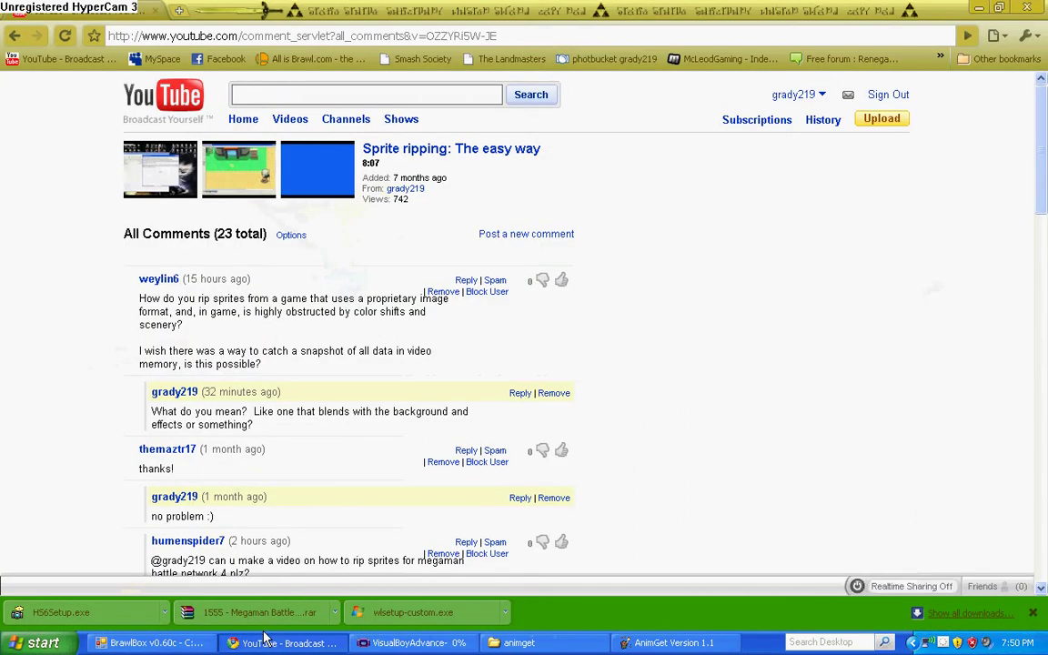
pyautogui.scroll(-2, 217, 469)
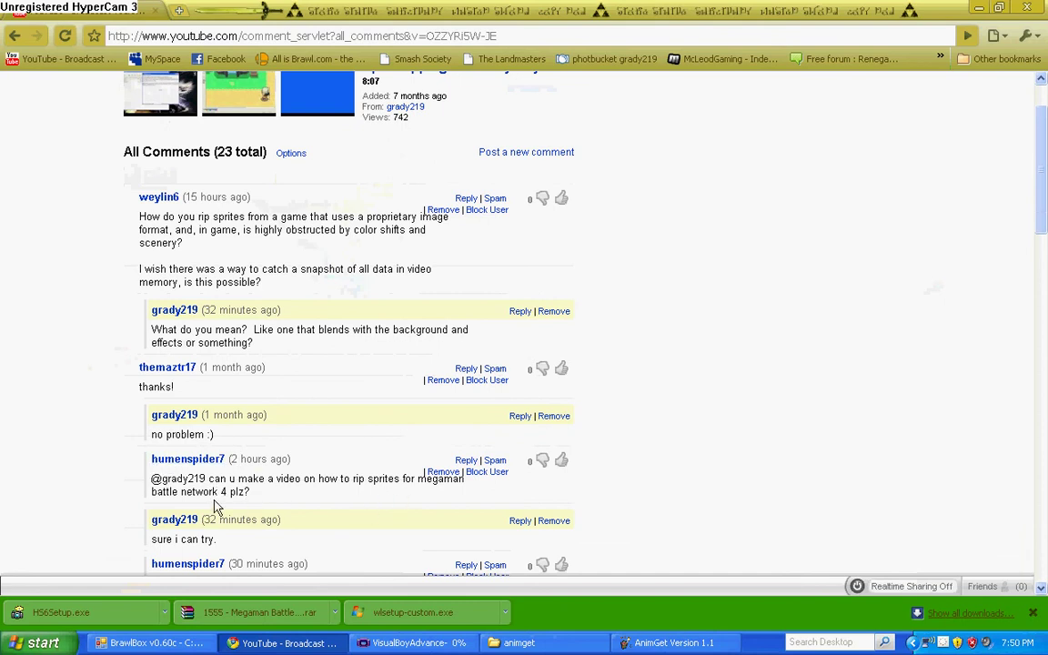
pyautogui.click(978, 7)
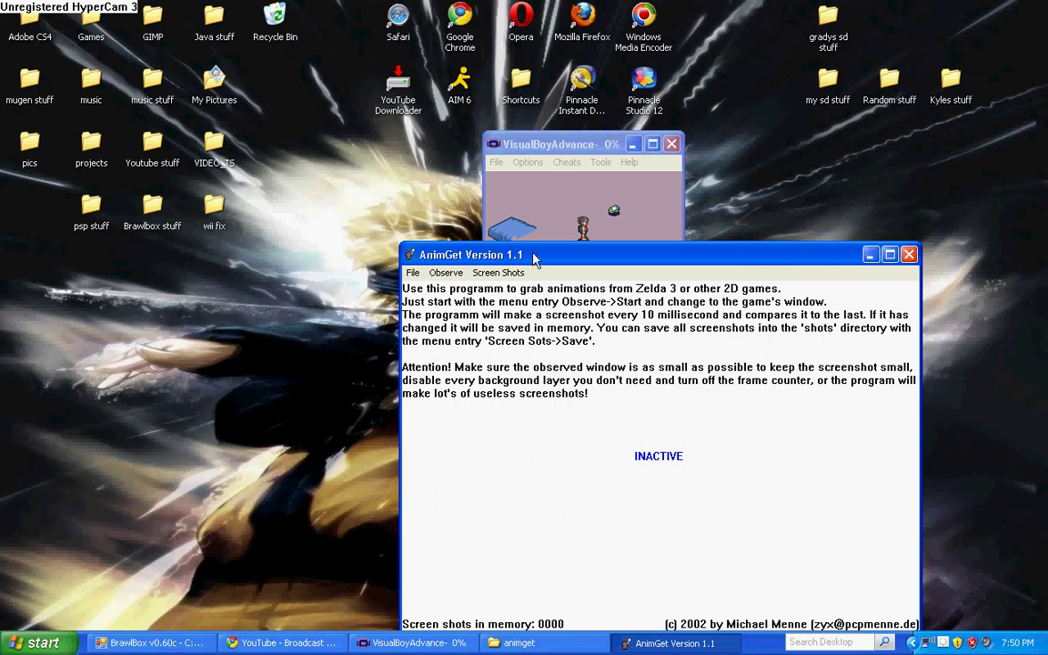
# Bring the emulator forward, then briefly show and hide the AnimGet program folder.
pyautogui.click(525, 149)
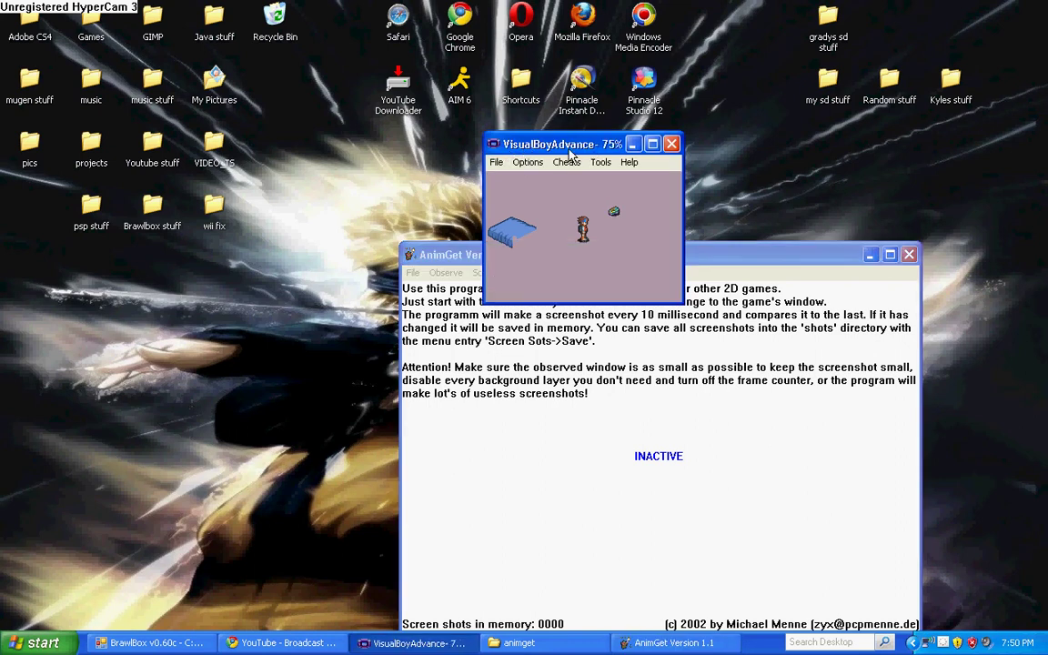
pyautogui.click(421, 175)
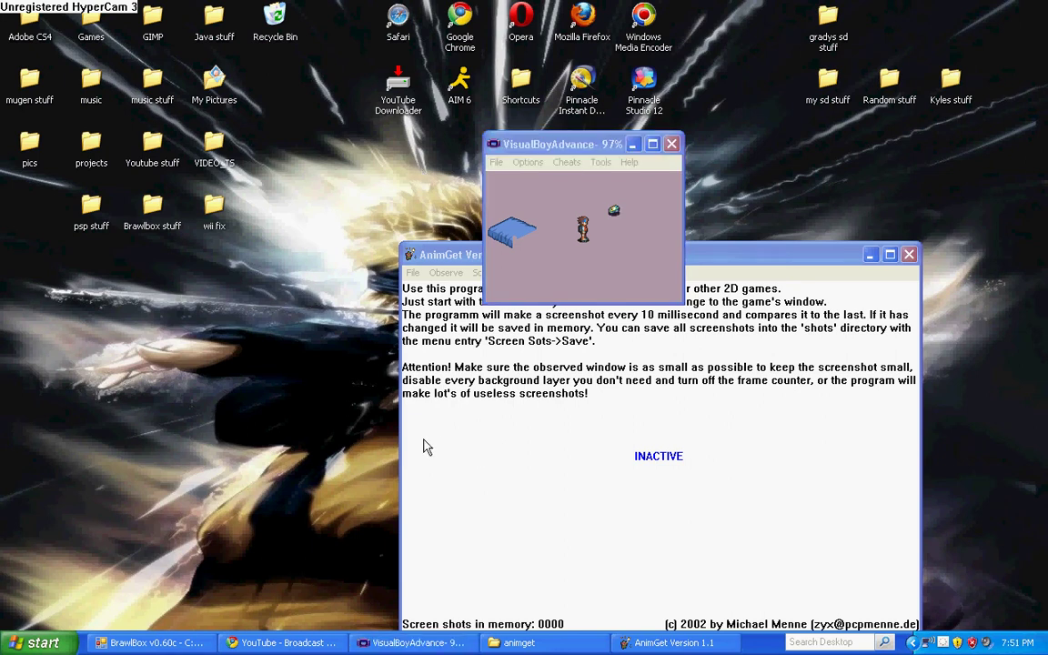
pyautogui.click(515, 642)
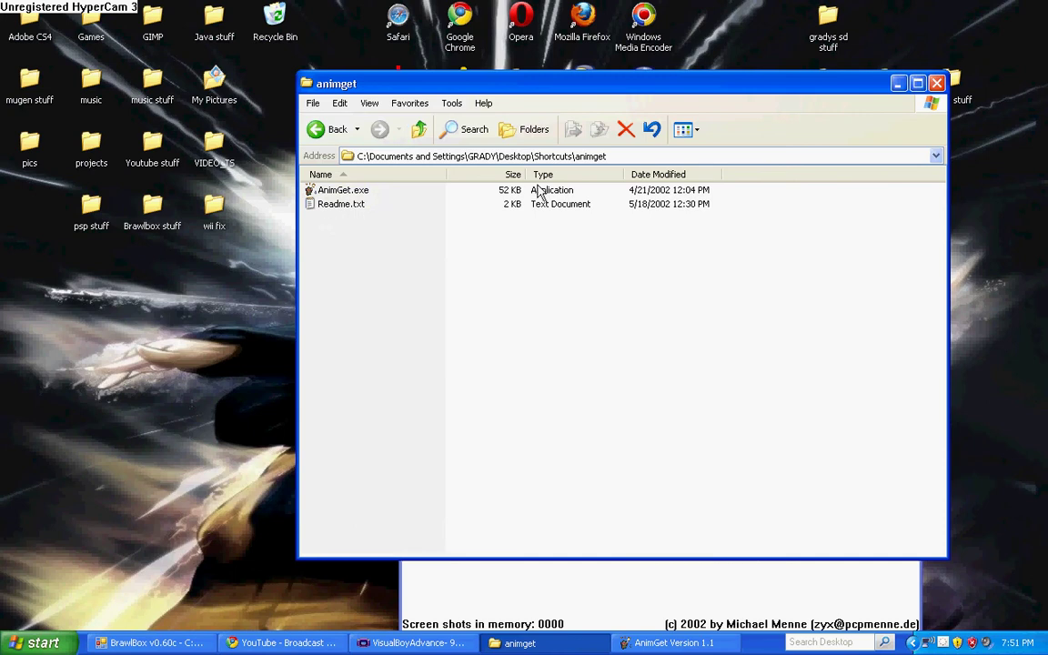
pyautogui.click(897, 84)
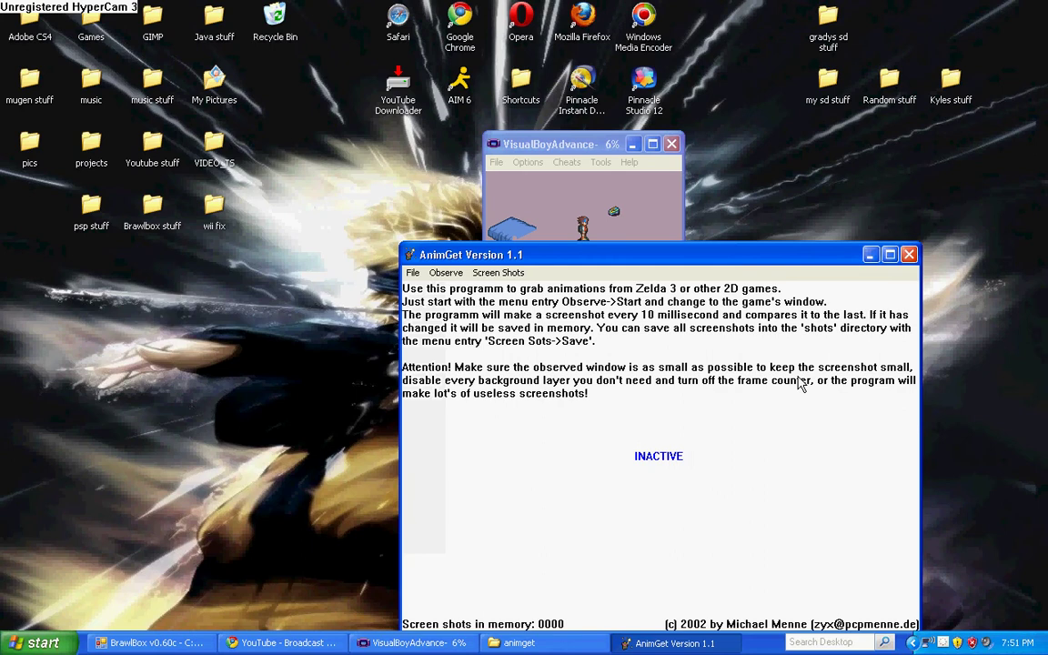
# Bring VisualBoyAdvance to the front and check Options > Video > Layers without changing anything.
pyautogui.click(538, 147)
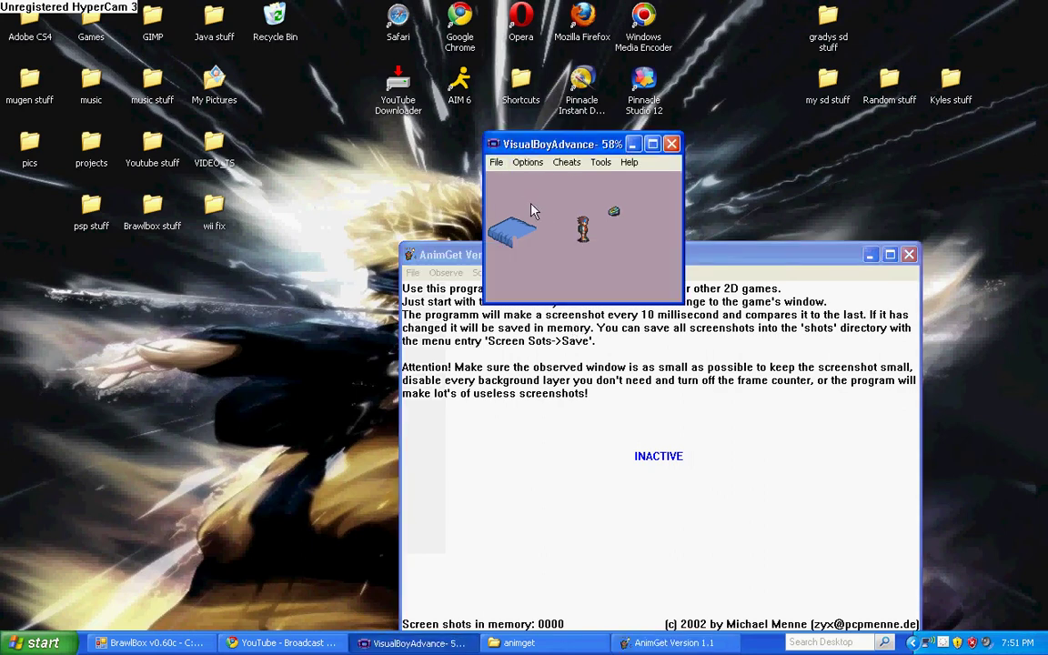
pyautogui.click(528, 162)
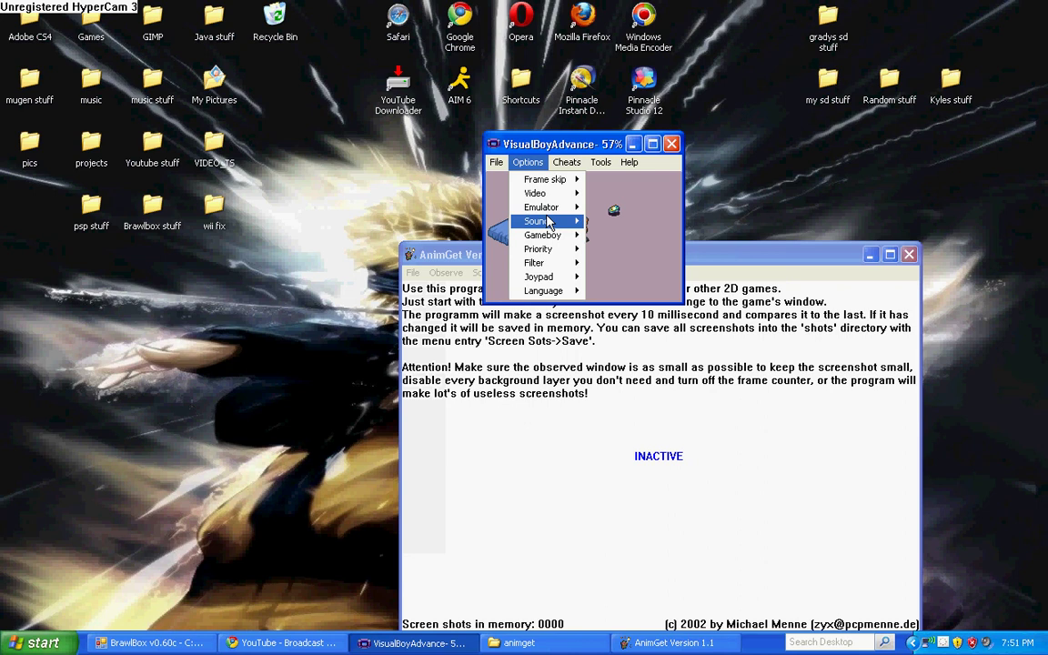
pyautogui.moveTo(548, 199)
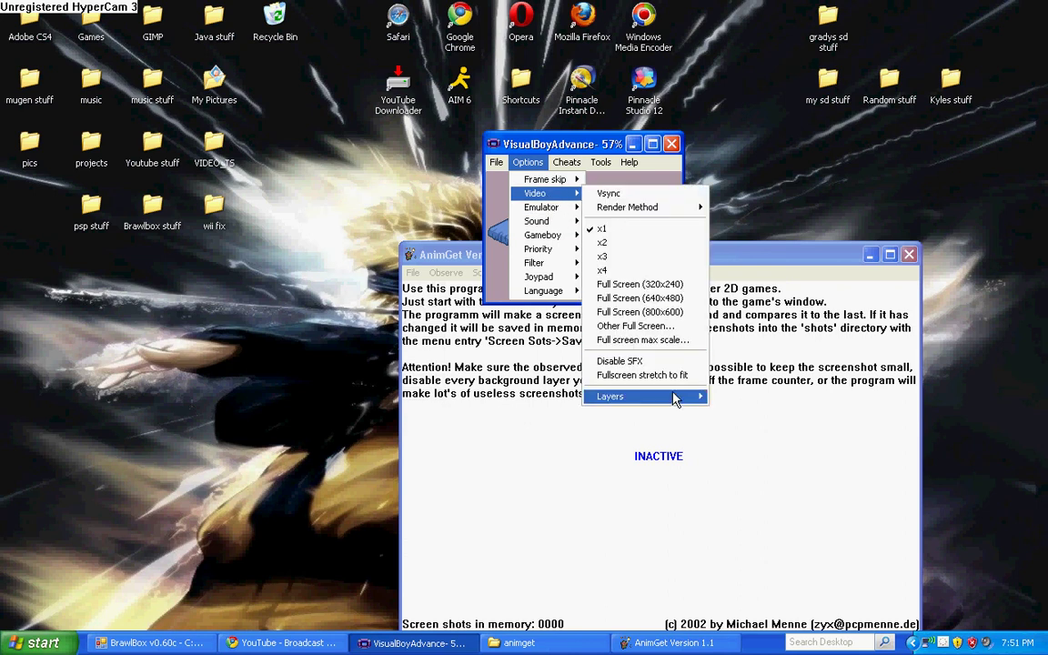
pyautogui.moveTo(680, 399)
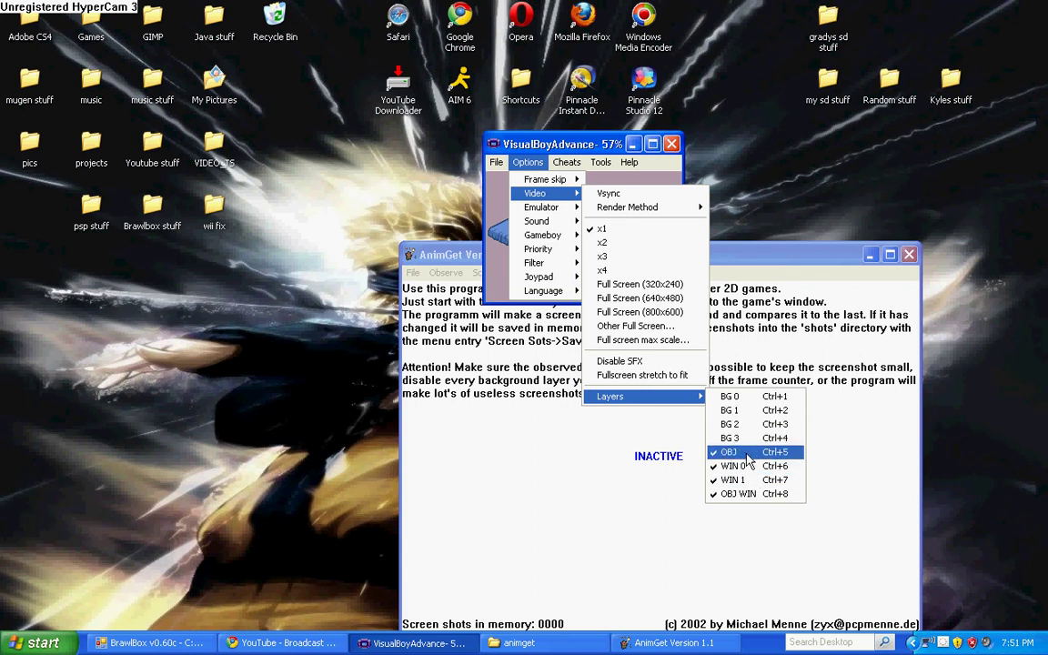
pyautogui.click(501, 289)
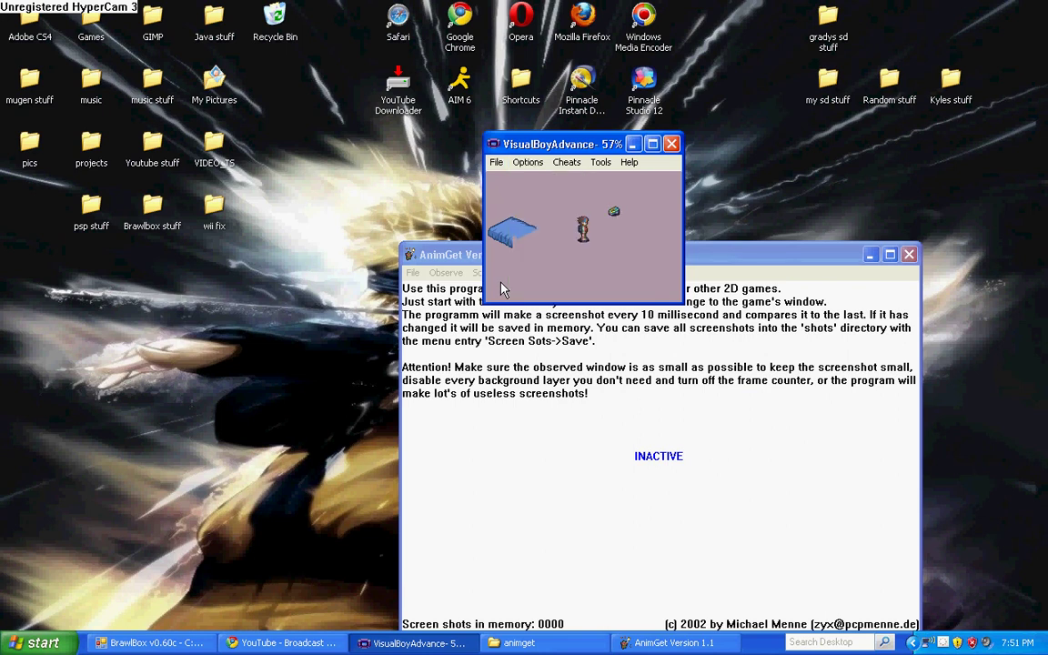
# Start screenshot capturing with AnimGet's Observe > Start.
pyautogui.click(710, 405)
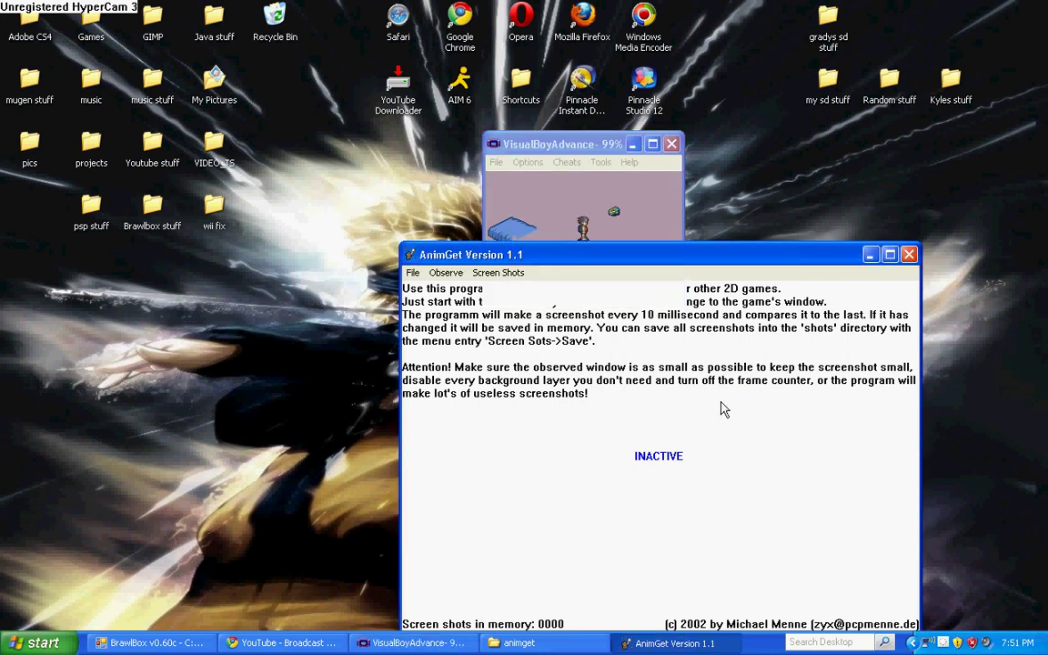
pyautogui.click(450, 275)
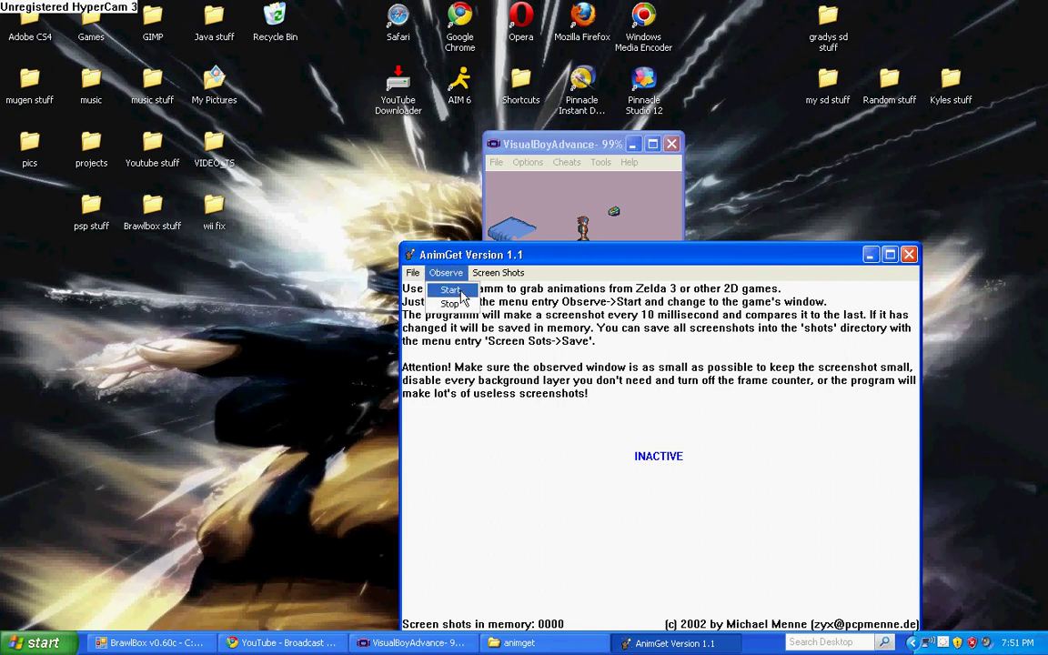
pyautogui.click(461, 295)
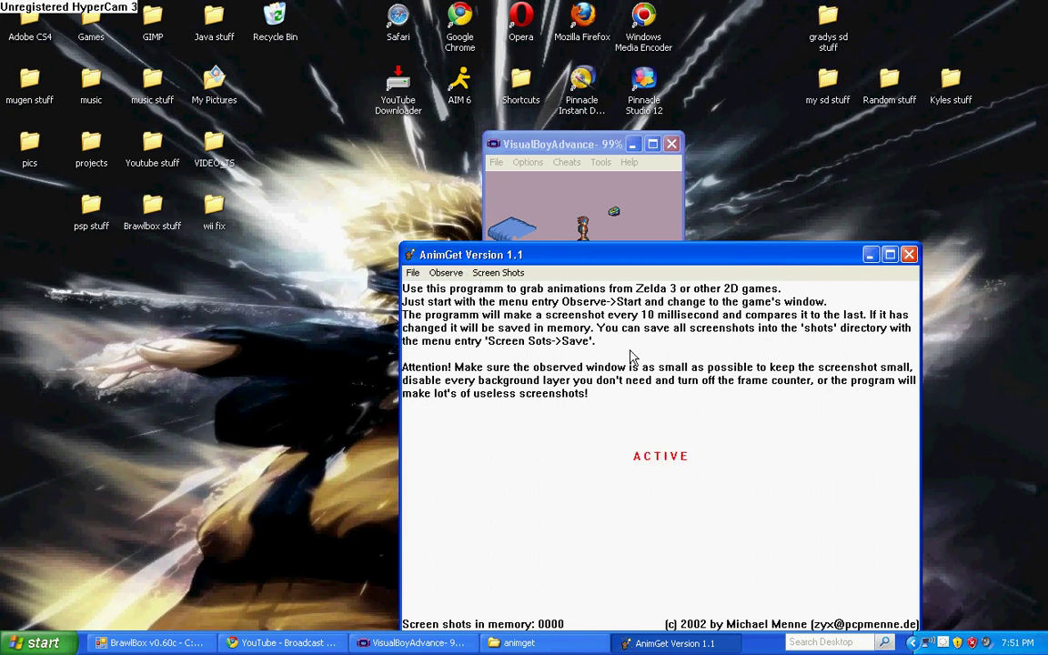
# In the game, walk the character up, down, left and right to capture standing and running frames.
pyautogui.click(551, 198)
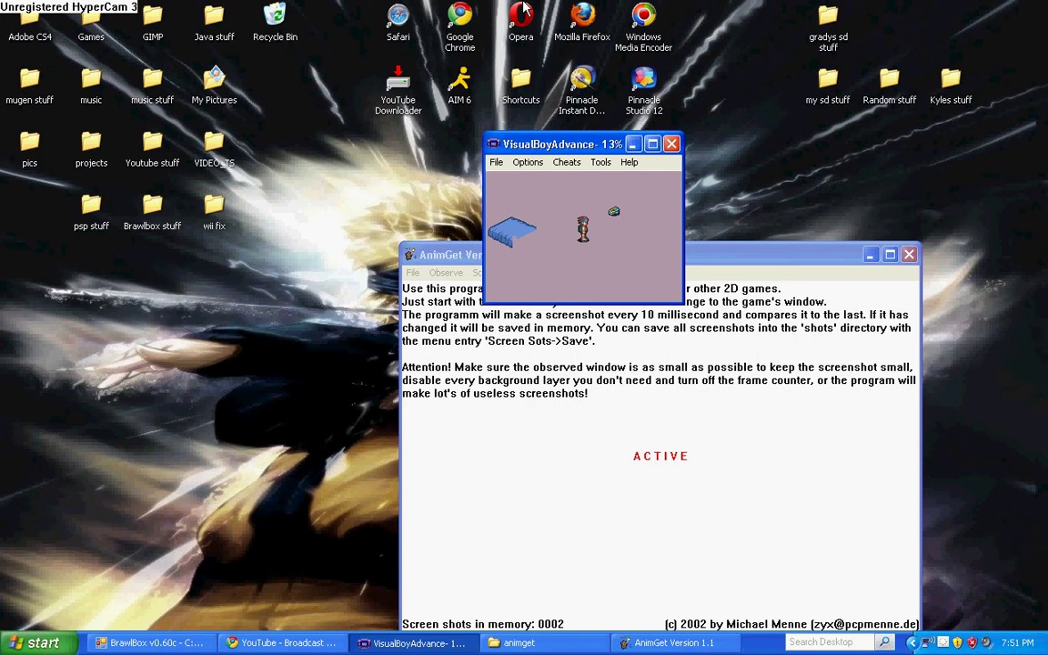
pyautogui.press('Up')
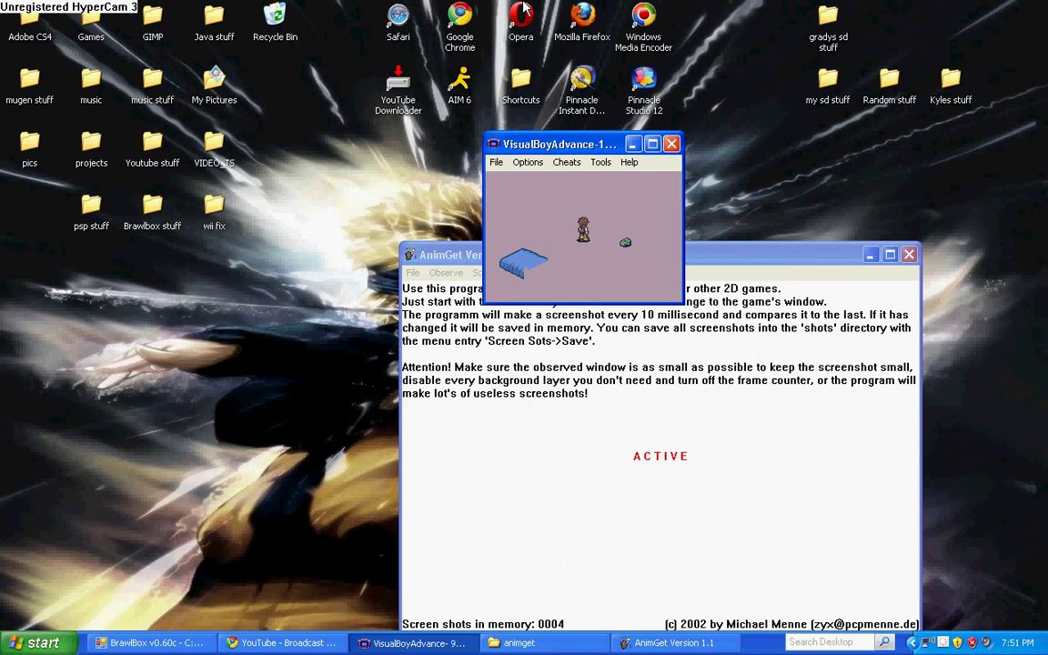
pyautogui.press('Down')
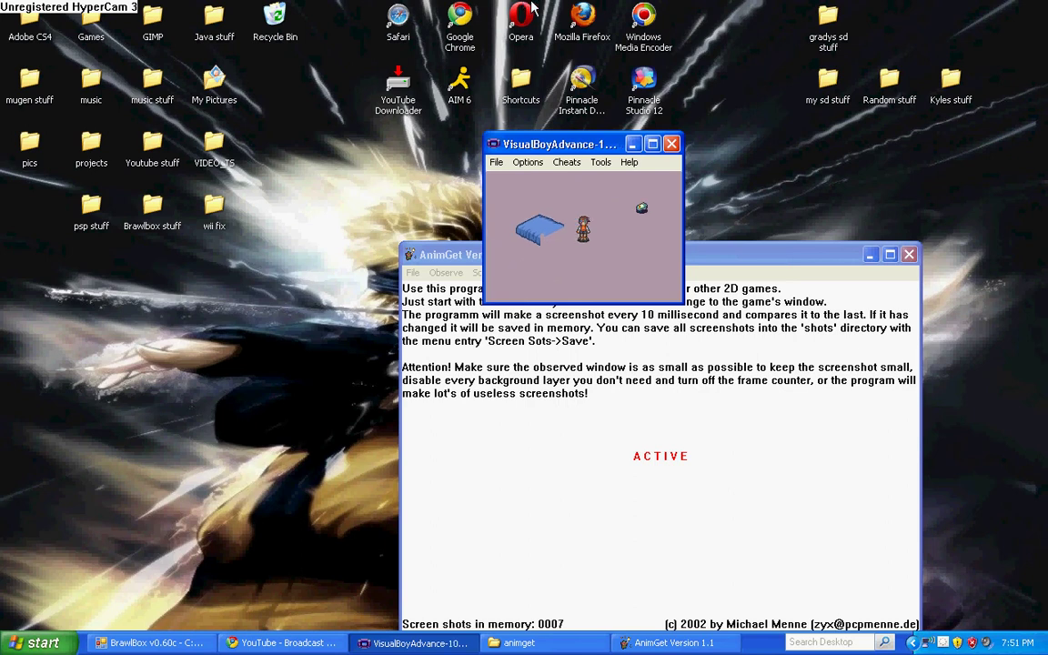
pyautogui.press('Right')
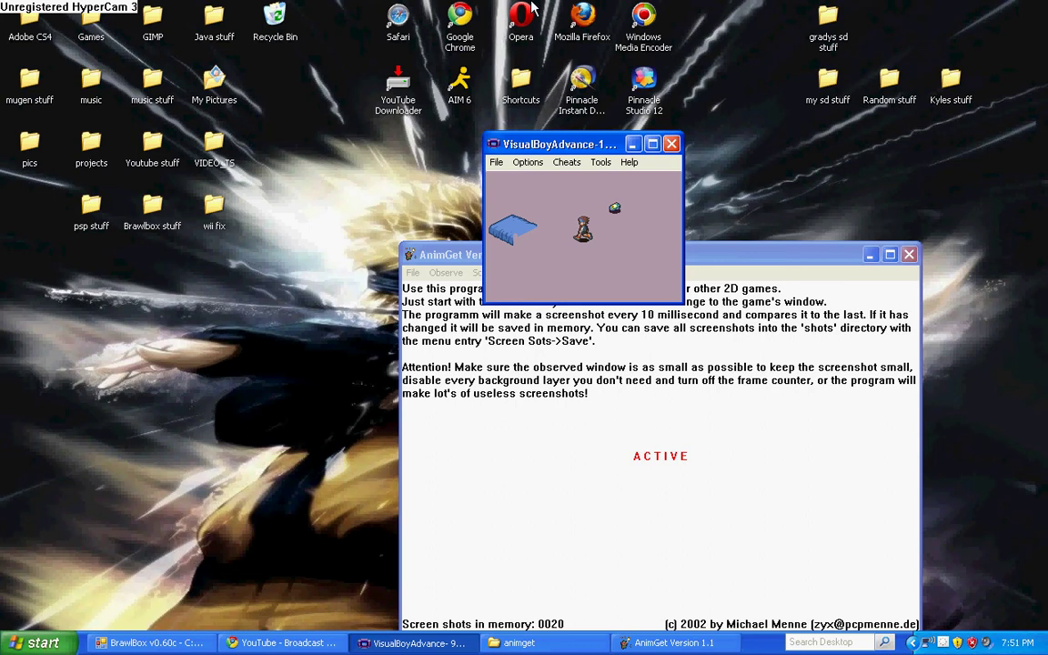
pyautogui.press('Left')
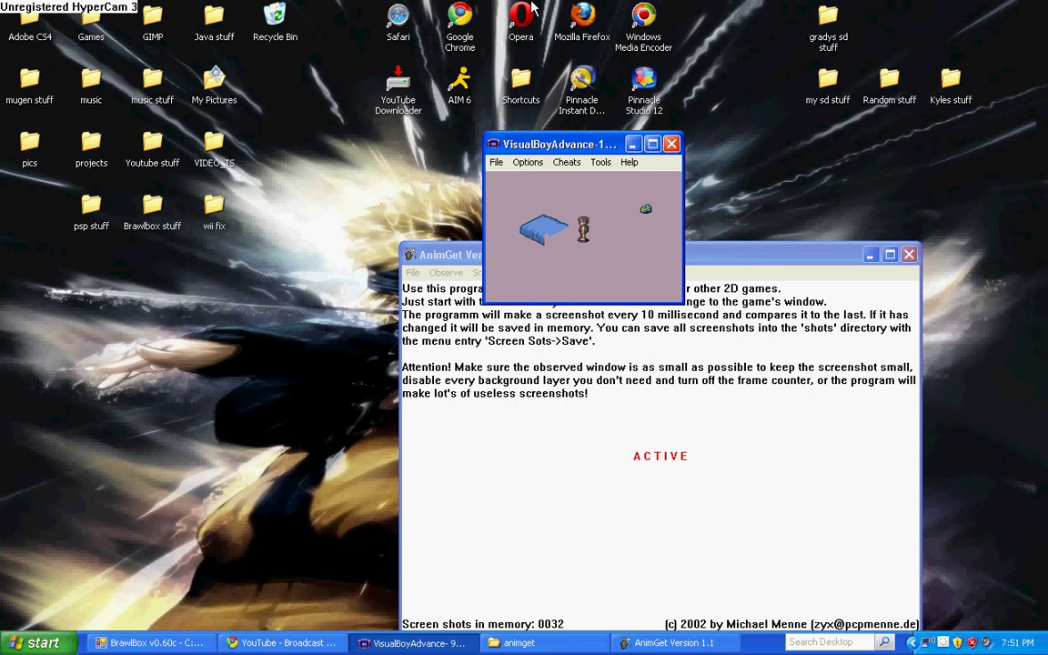
pyautogui.press('Up')
pyautogui.press('Up')
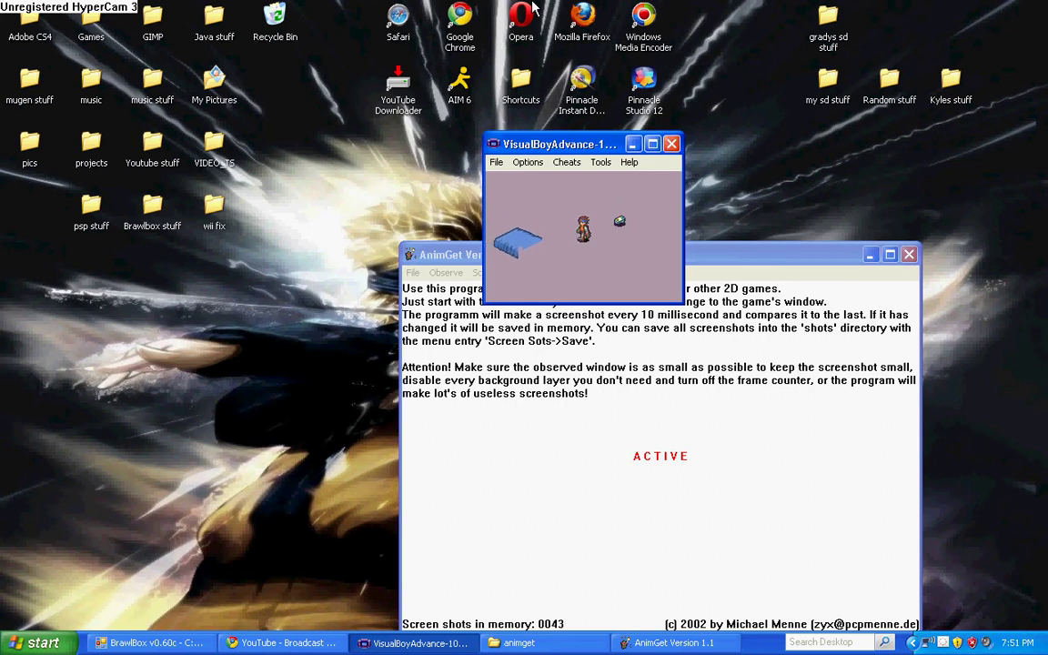
pyautogui.press('Down')
pyautogui.press('Right')
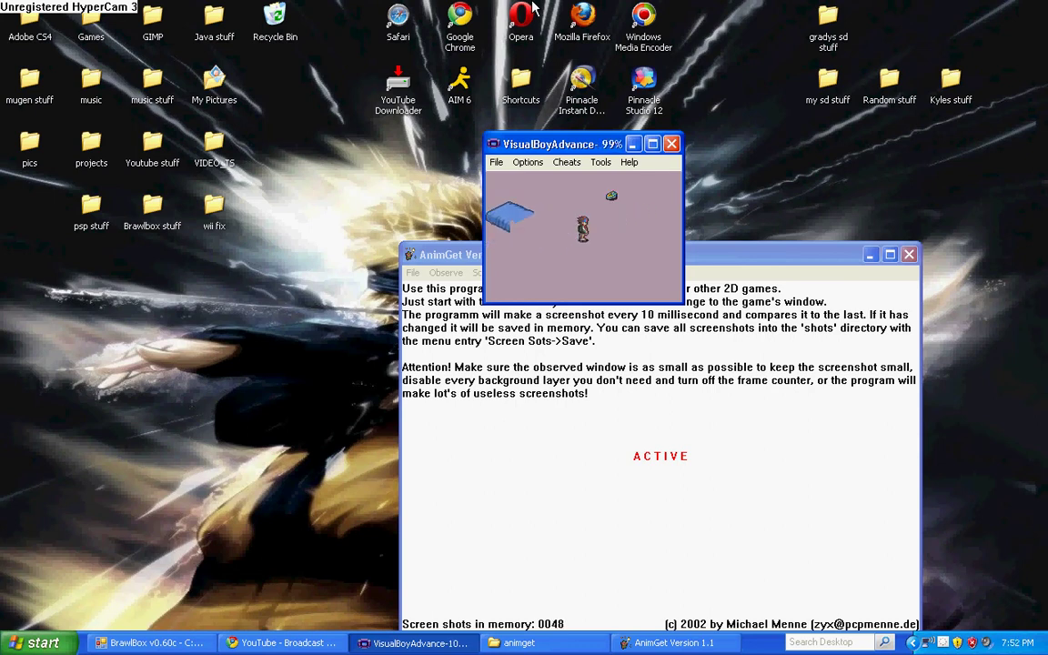
pyautogui.press('Left')
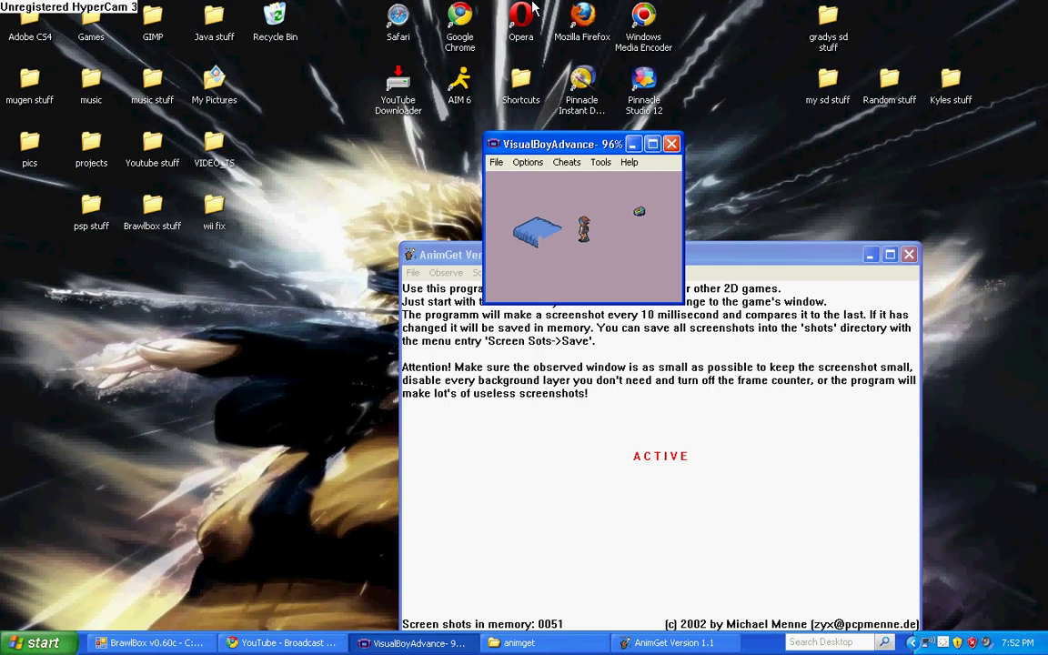
pyautogui.press('Left')
pyautogui.press('Right')
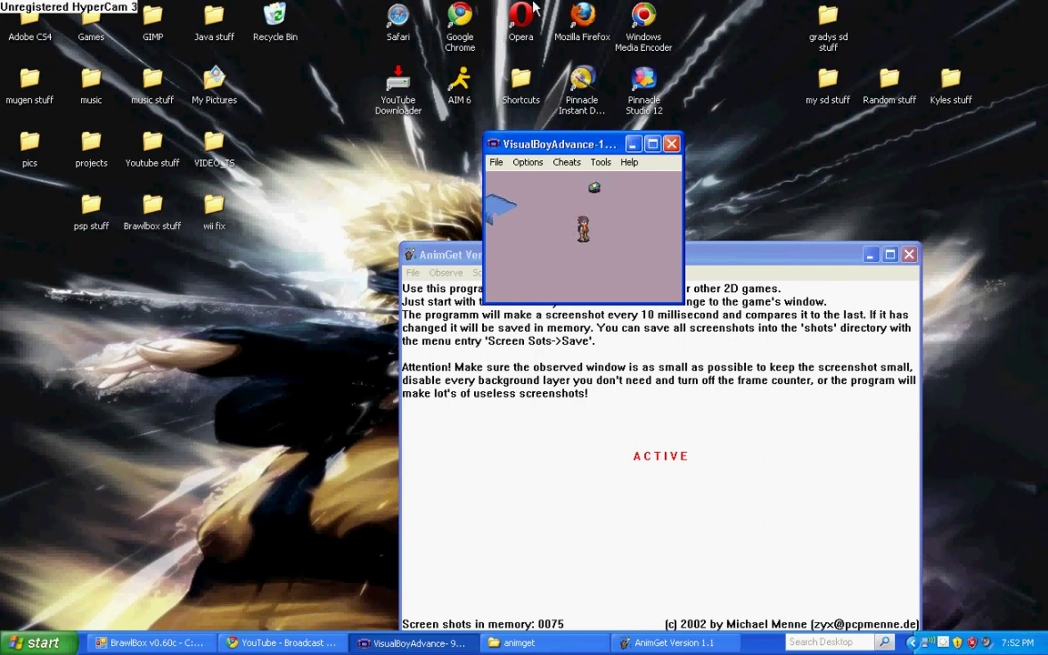
# Stop capturing, save the captured screenshots, and dismiss the 83 screen shots saved notice.
pyautogui.click(551, 353)
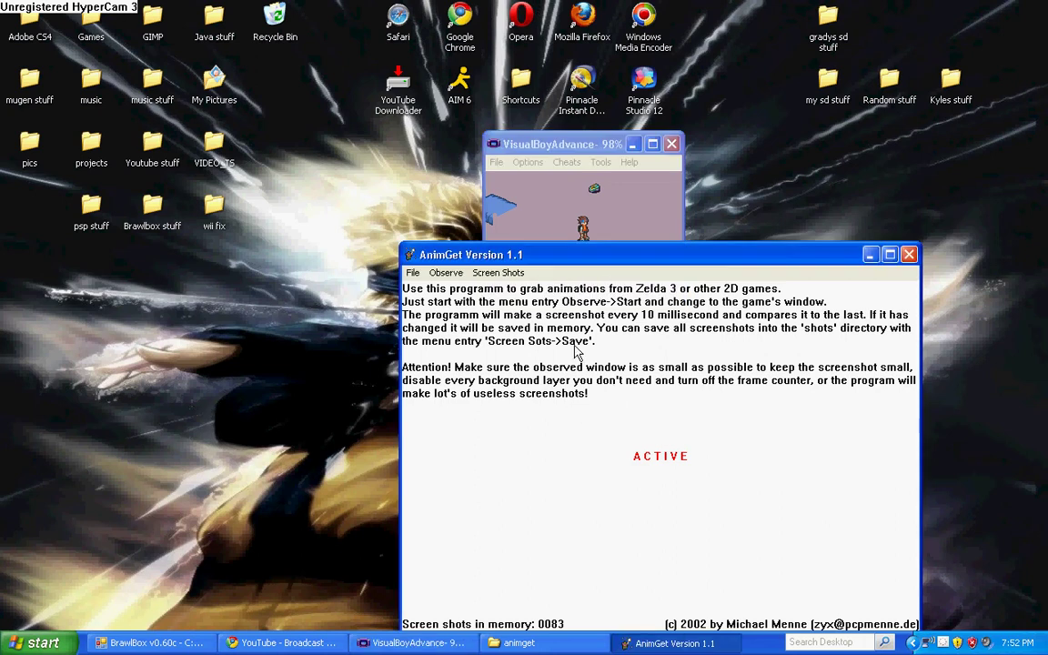
pyautogui.click(446, 273)
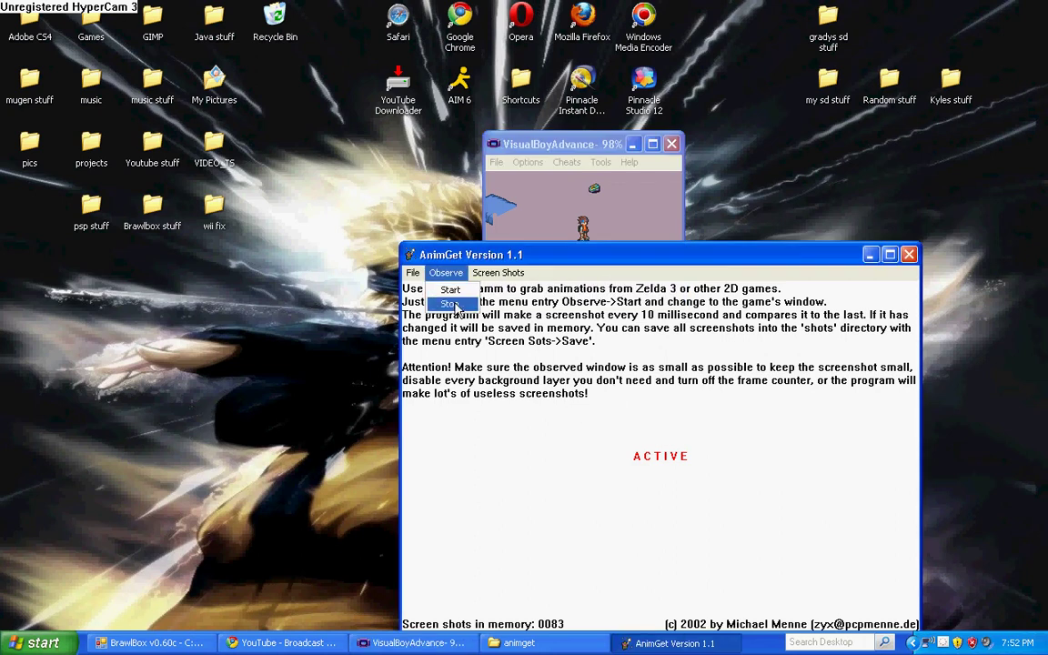
pyautogui.click(453, 305)
pyautogui.click(499, 273)
pyautogui.click(509, 301)
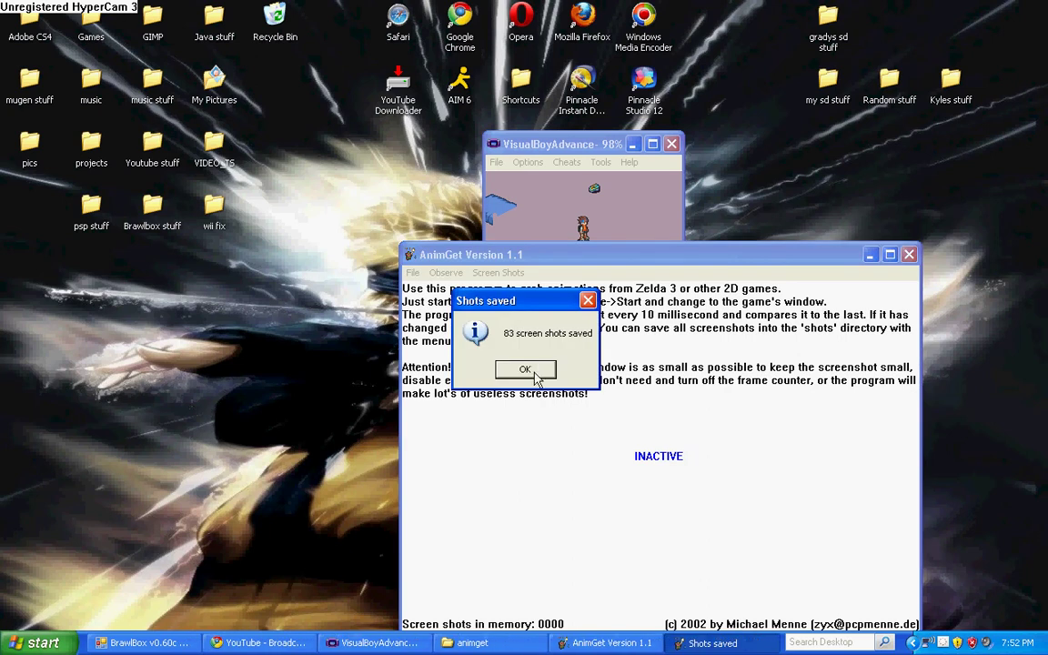
pyautogui.click(536, 378)
# Open the shots folder in the AnimGet folder and bring up the actions for anim000.bmp.
pyautogui.click(519, 643)
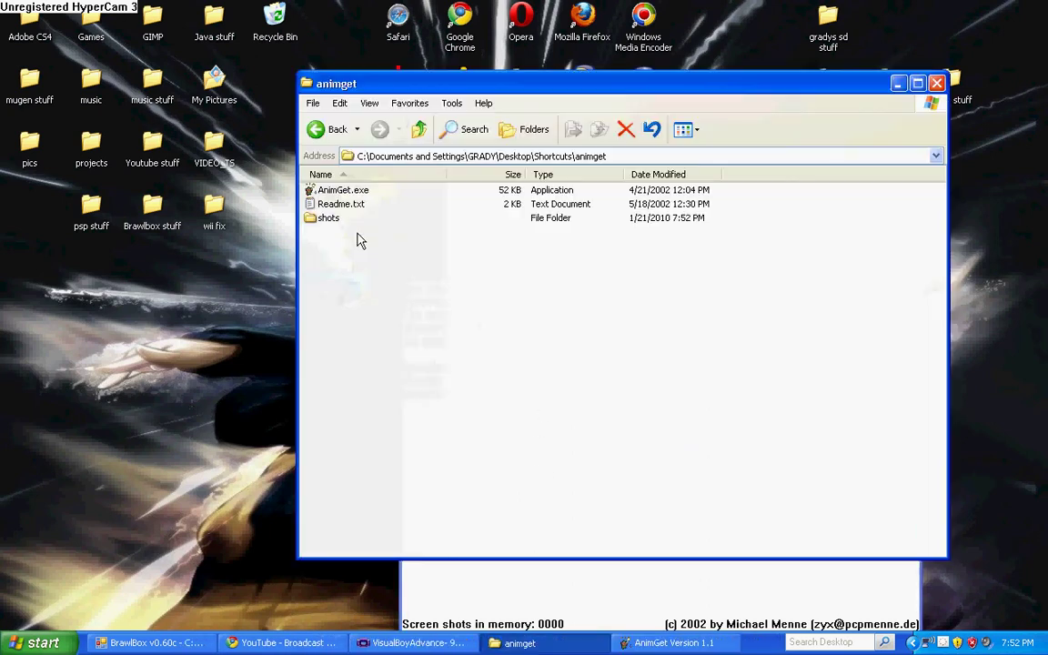
pyautogui.doubleClick(327, 218)
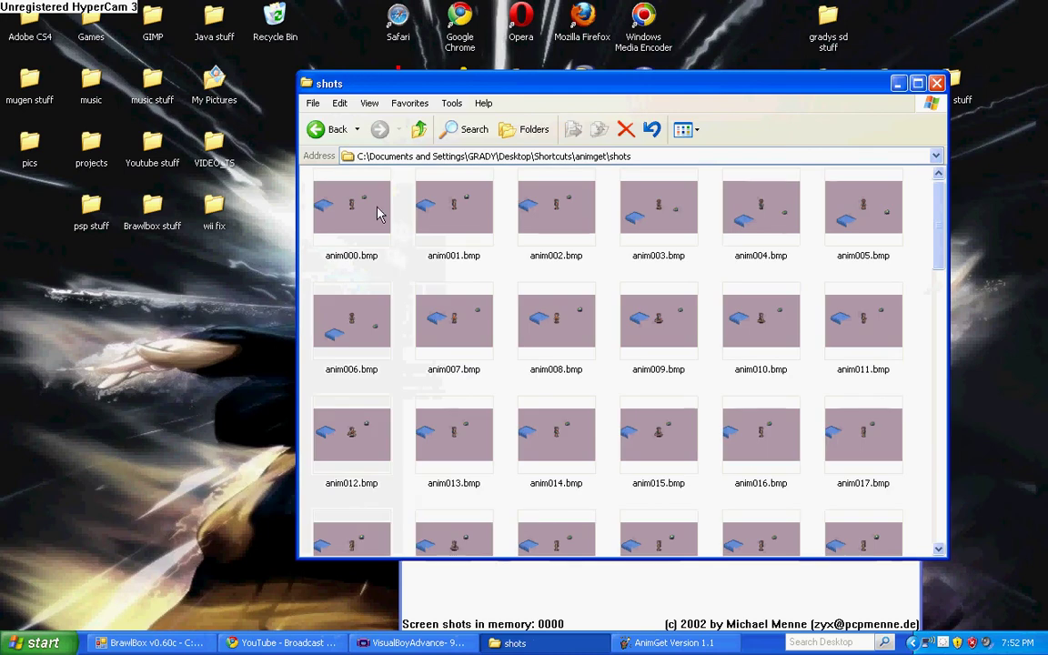
pyautogui.doubleClick(333, 193)
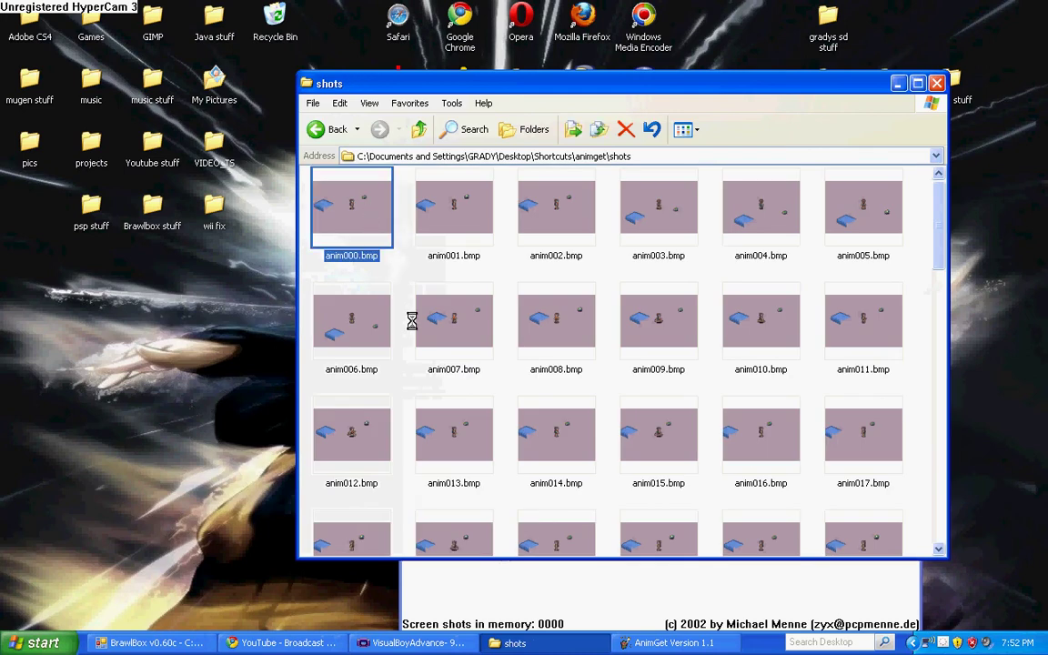
pyautogui.rightClick(375, 277)
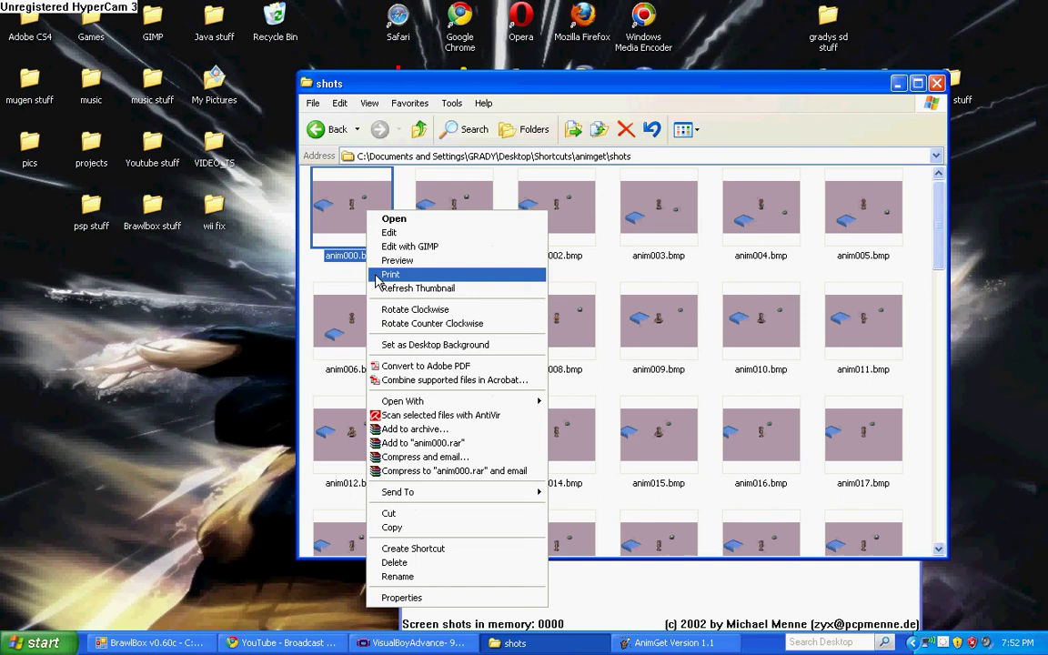
# Open anim000.bmp in Paint and zoom in on the standing character.
pyautogui.moveTo(532, 402)
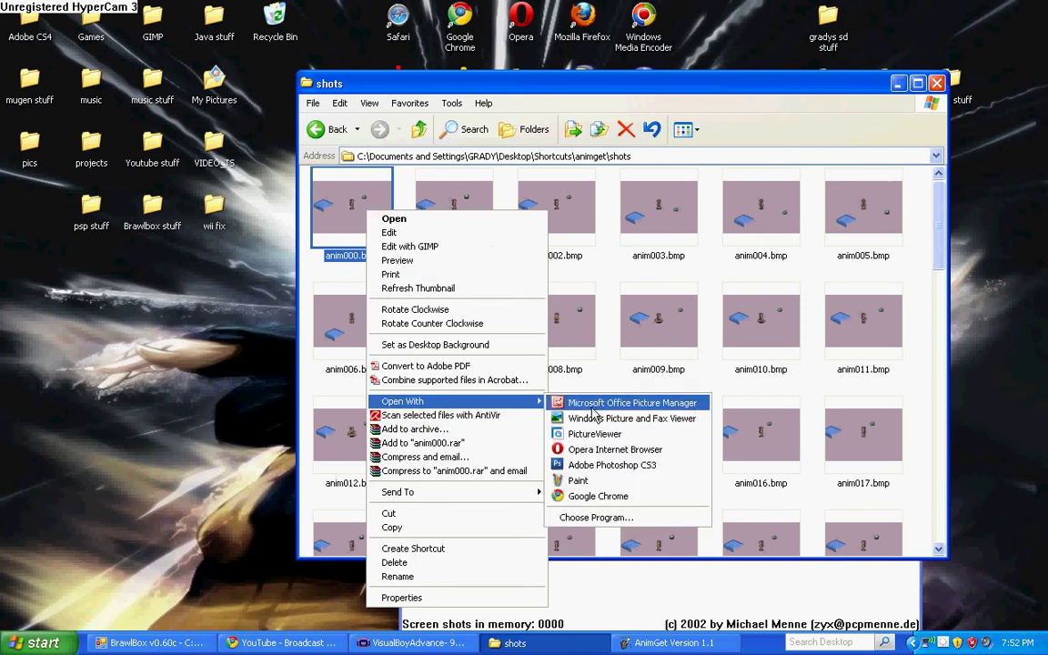
pyautogui.click(577, 481)
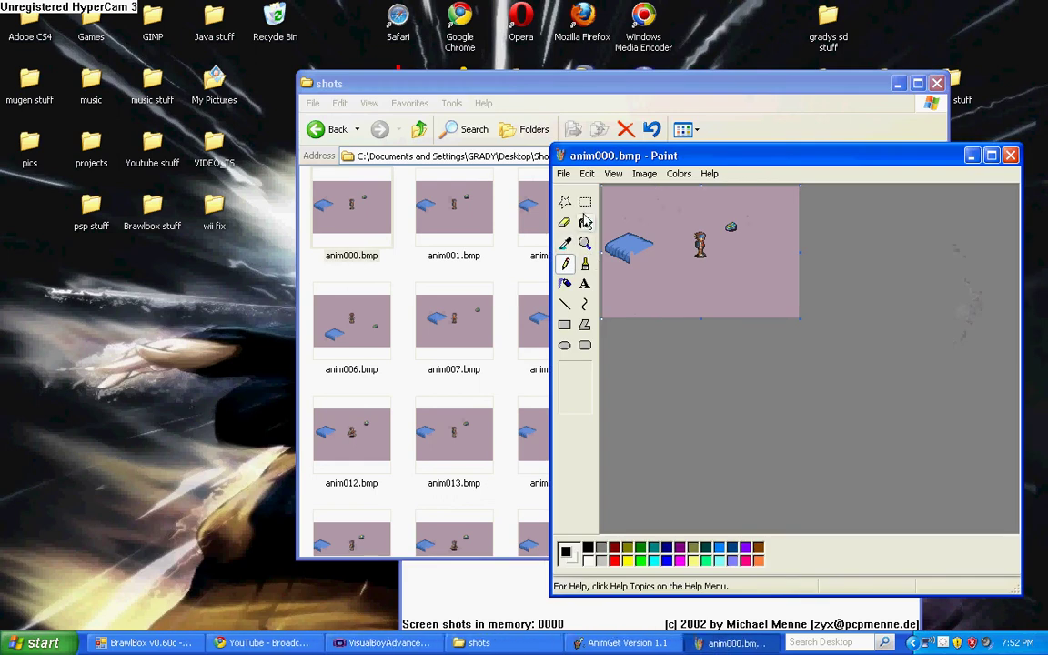
pyautogui.click(586, 244)
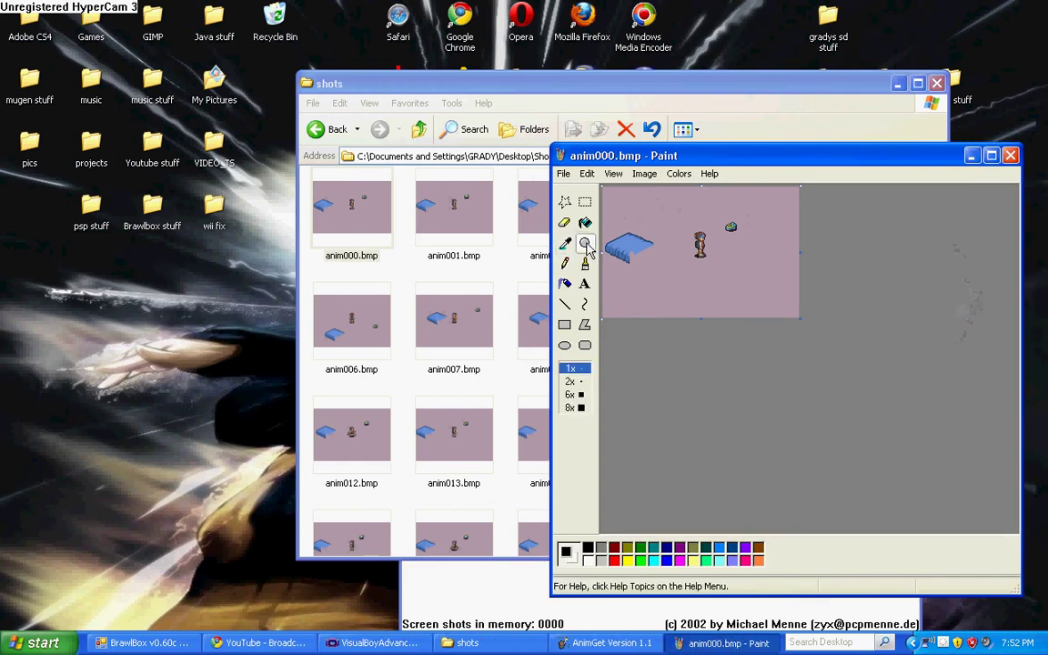
pyautogui.click(715, 261)
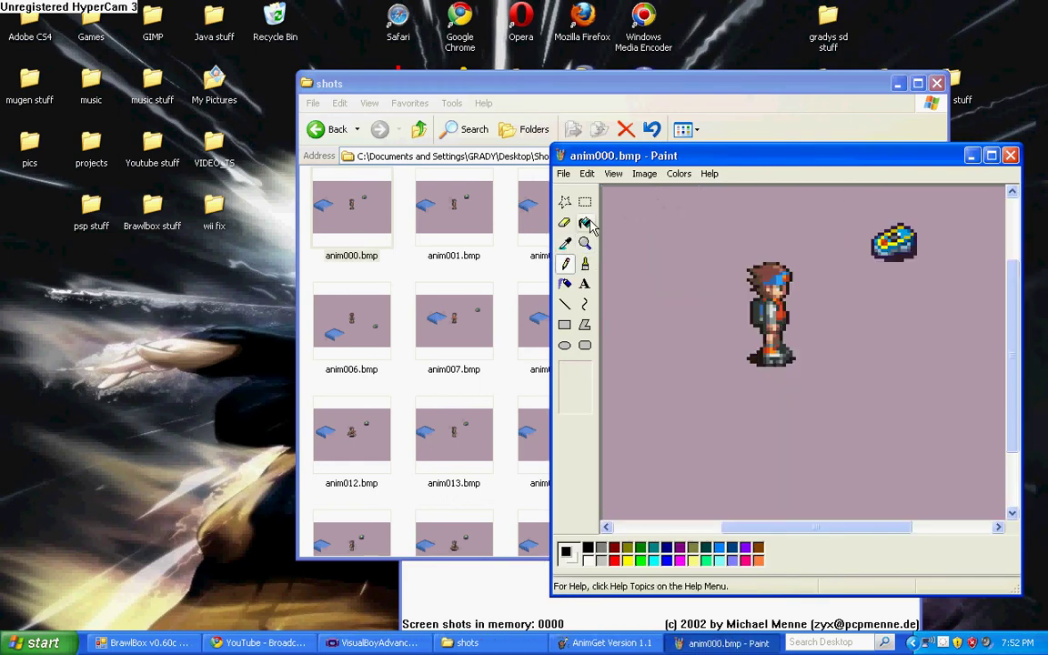
# Rectangle-select the standing sprite and cut it out of the frame.
pyautogui.click(565, 264)
pyautogui.click(585, 202)
pyautogui.moveTo(725, 244); pyautogui.dragTo(827, 383)
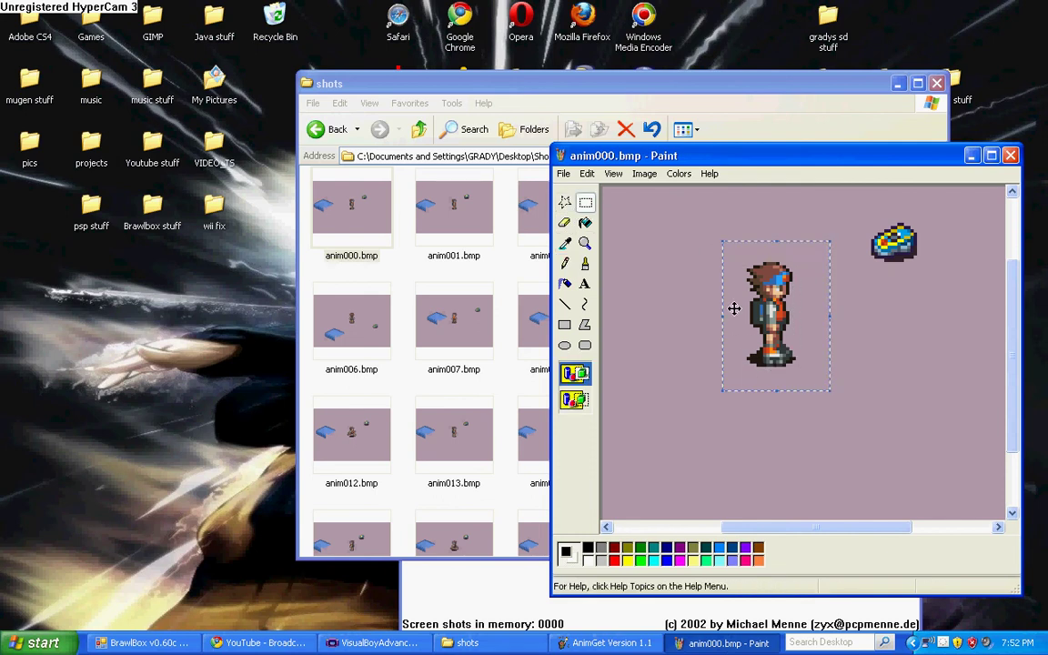
pyautogui.press('Delete')
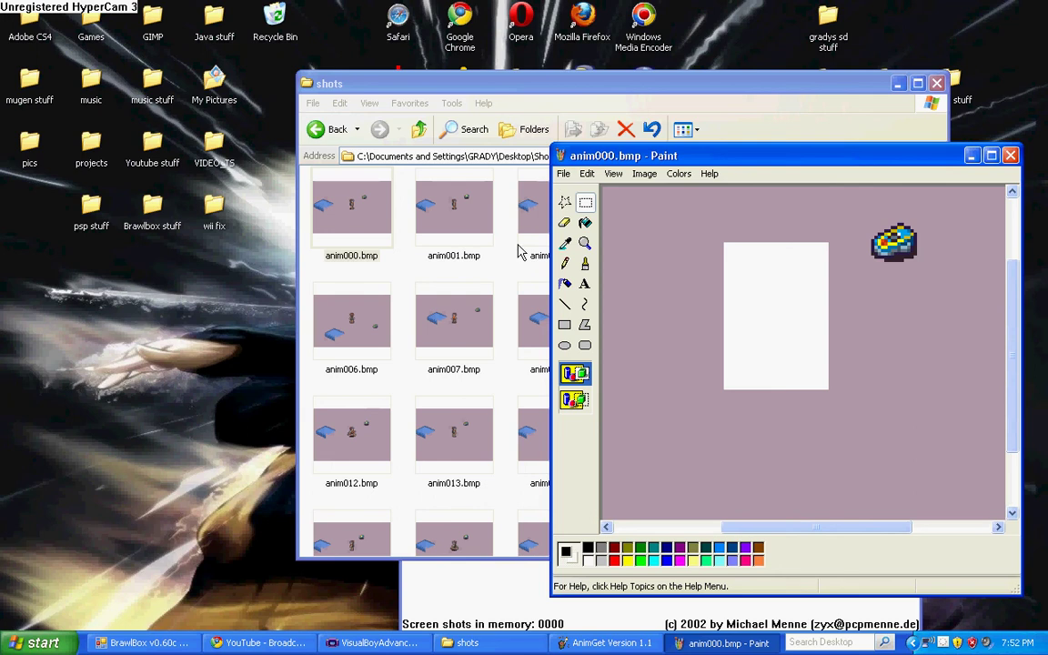
# Launch a second Paint window with a blank untitled picture and maximize it.
pyautogui.click(36, 642)
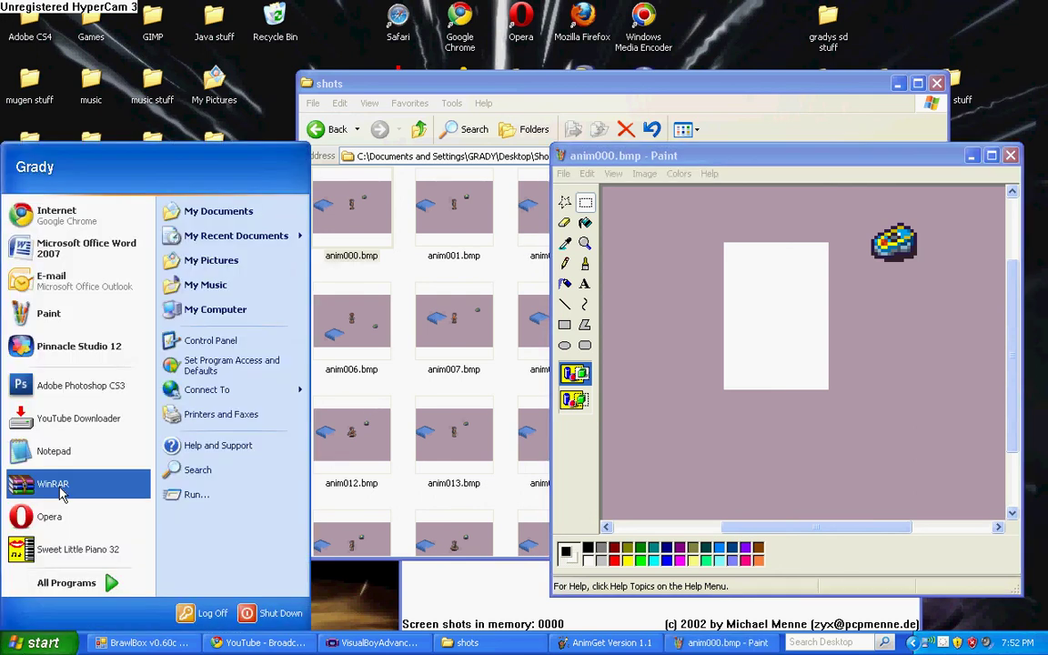
pyautogui.press('Escape')
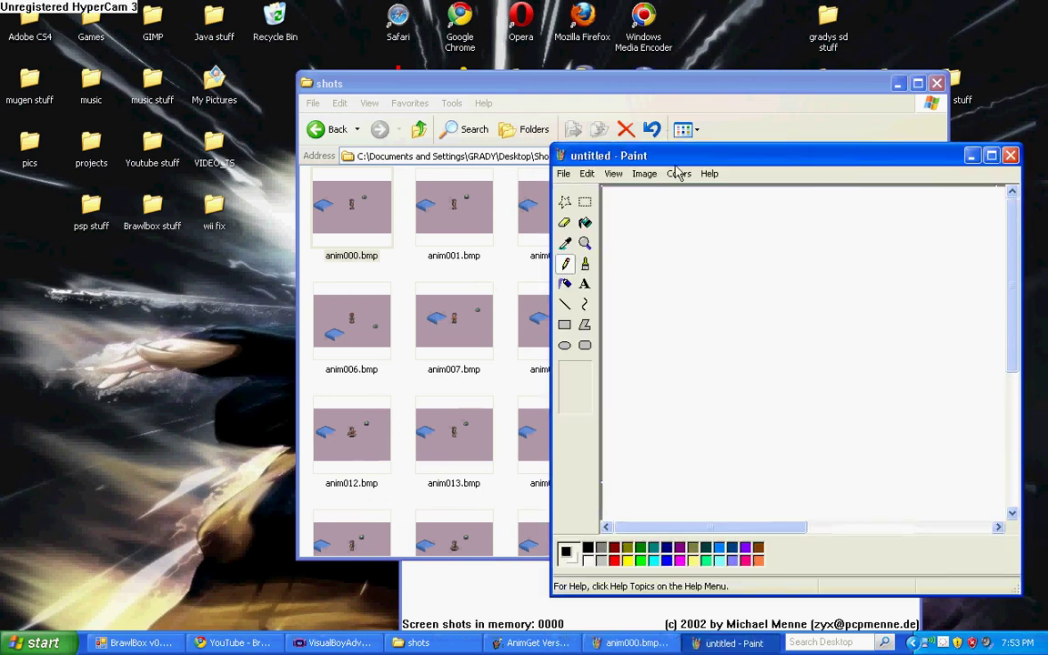
pyautogui.moveTo(611, 158); pyautogui.dragTo(283, 88)
pyautogui.click(531, 88)
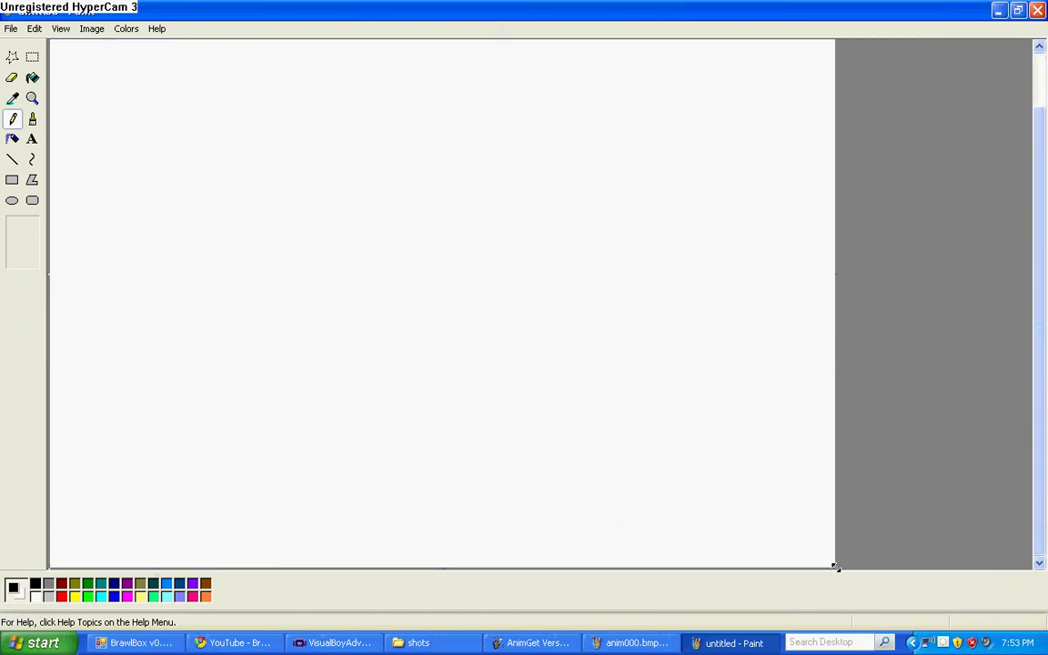
# Shrink the blank canvas and flood-fill it entirely with bright green.
pyautogui.moveTo(835, 568)
pyautogui.mouseDown()
pyautogui.moveTo(405, 121)
pyautogui.moveTo(389, 168)
pyautogui.moveTo(255, 166)
pyautogui.moveTo(162, 182)
pyautogui.mouseUp()
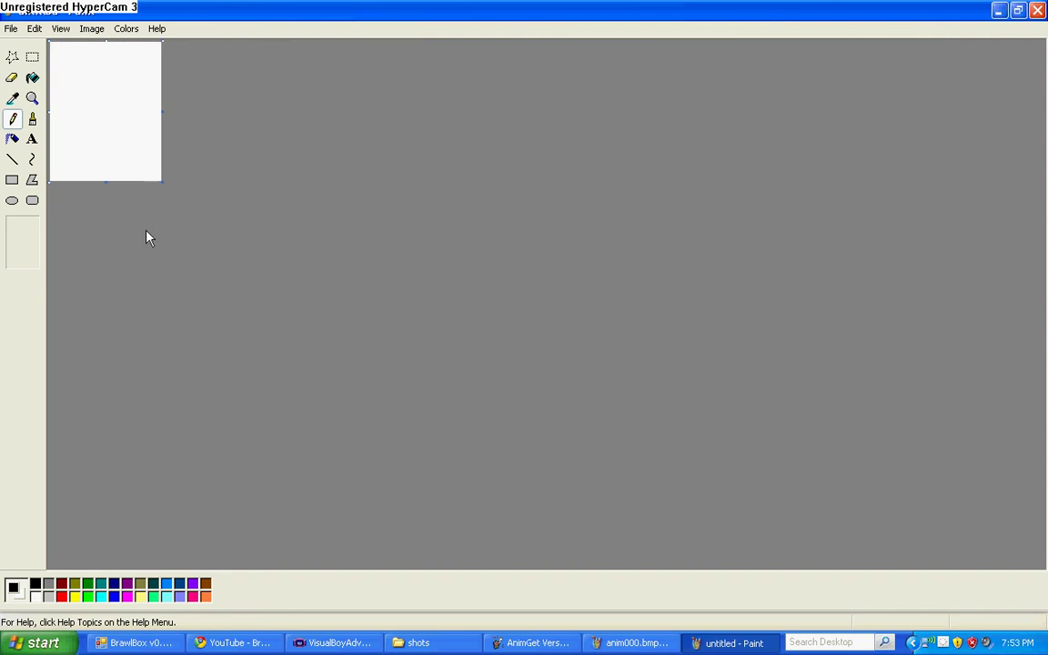
pyautogui.click(88, 597)
pyautogui.click(32, 77)
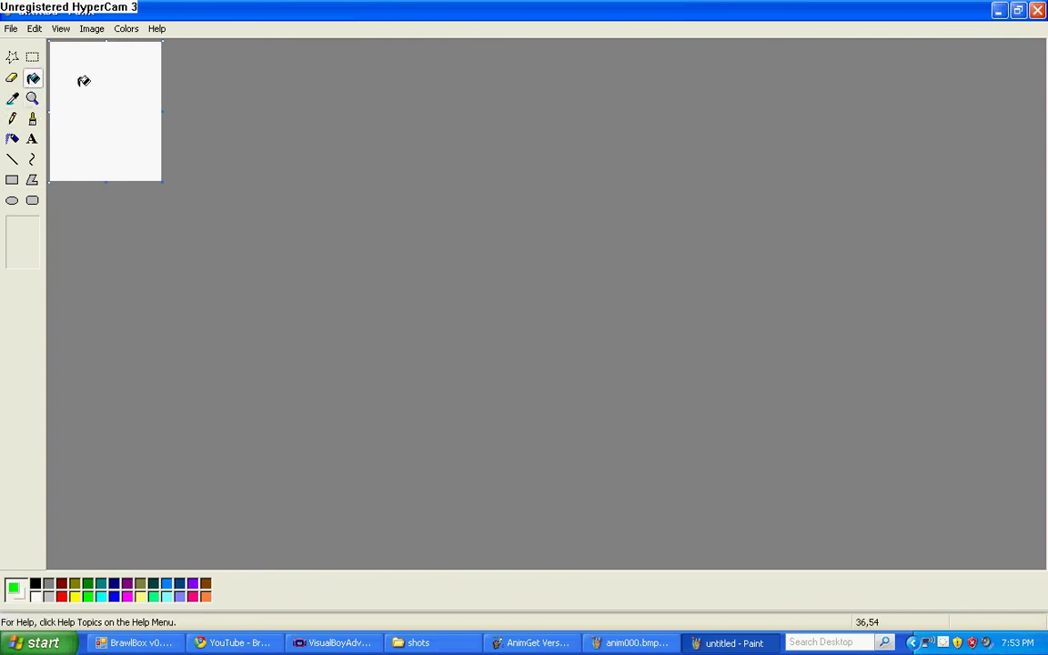
pyautogui.click(95, 80)
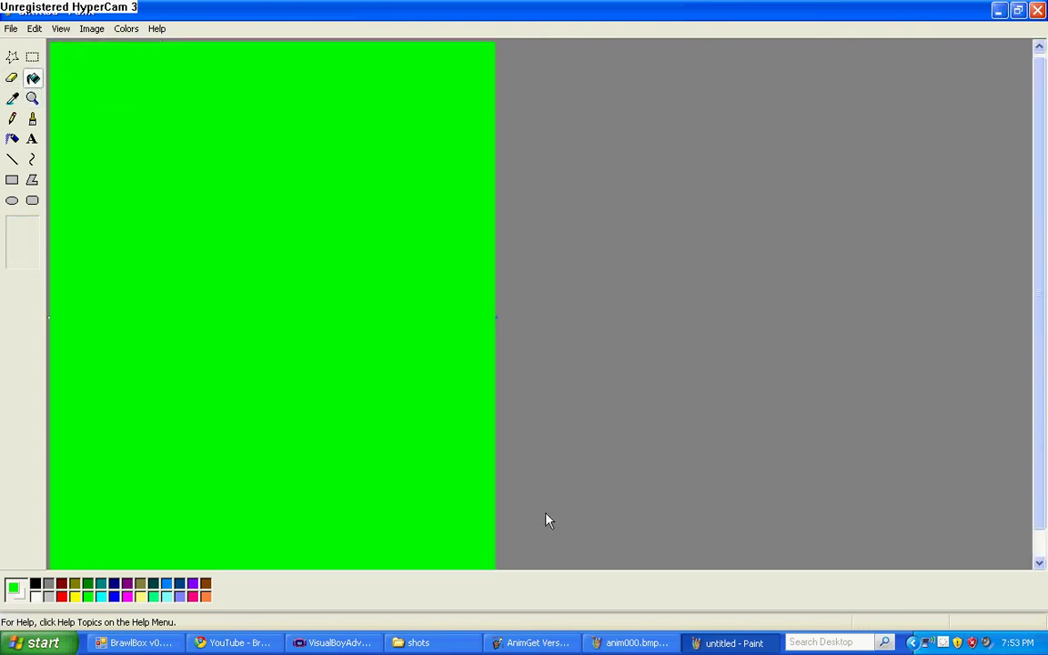
# Paste the standing sprite onto the green canvas and fill its mauve backdrop green.
pyautogui.hotkey('ctrl', 'v')
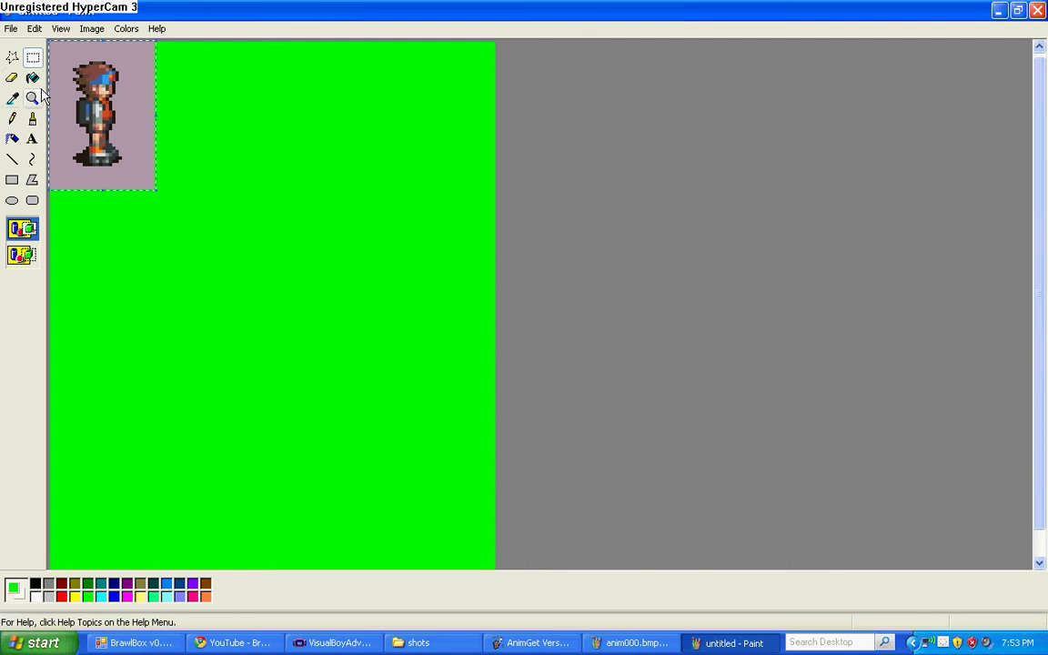
pyautogui.click(33, 79)
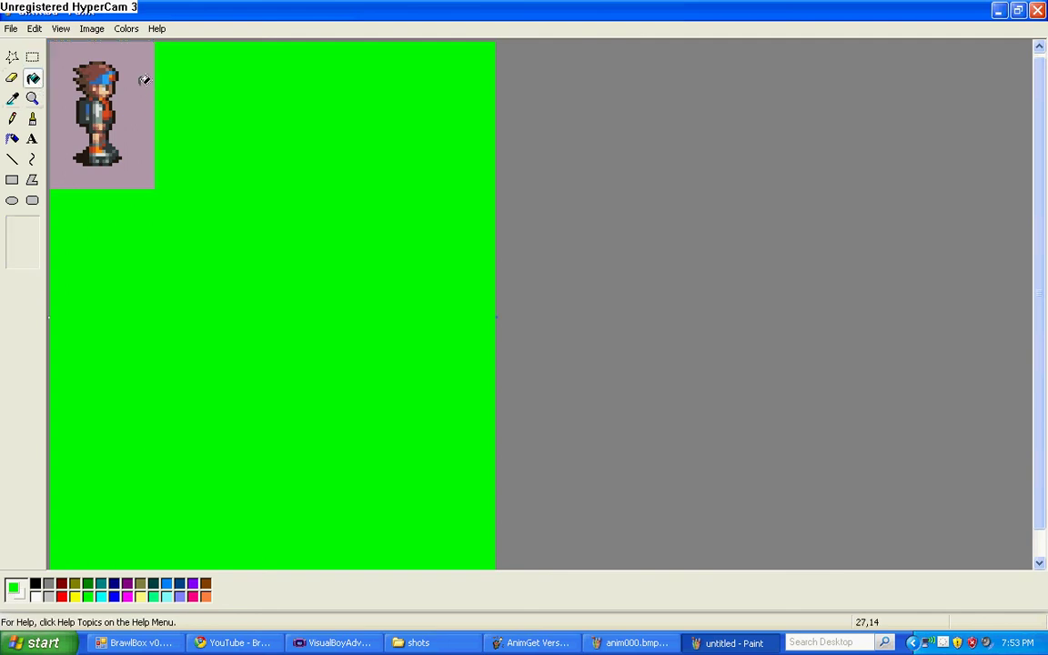
pyautogui.click(144, 80)
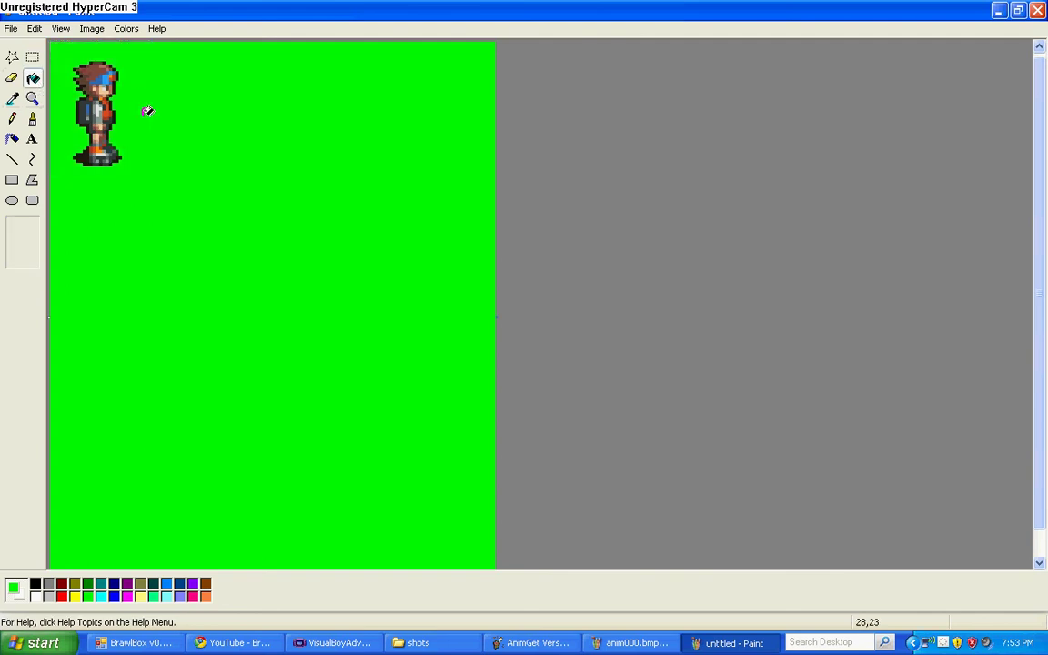
pyautogui.click(34, 119)
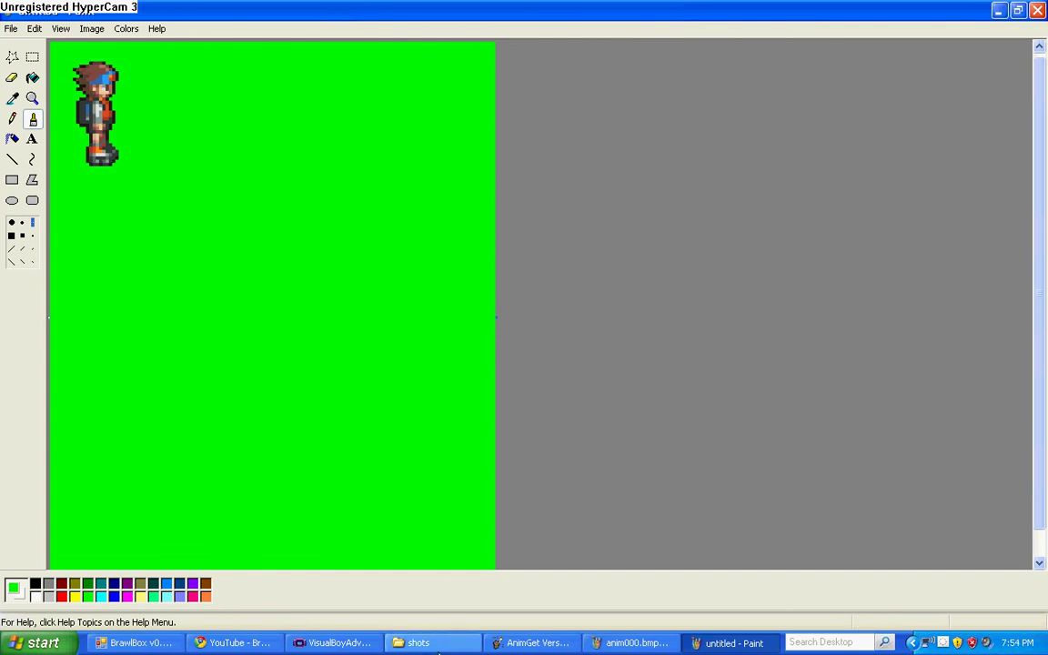
pyautogui.click(438, 648)
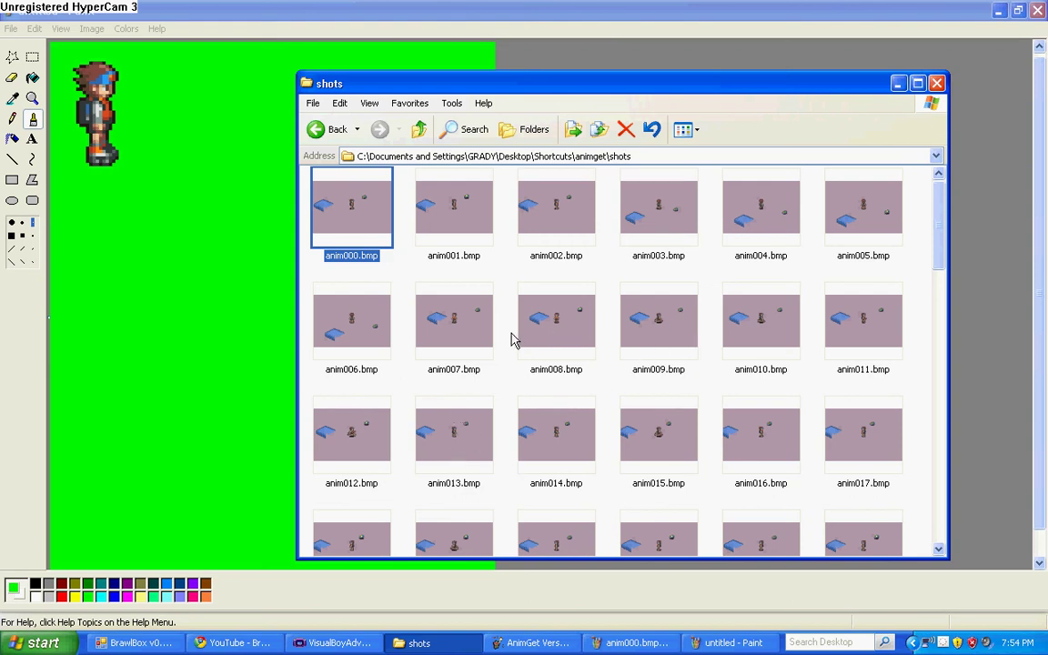
# Open anim009.bmp in Paint and close anim000.bmp without saving.
pyautogui.click(676, 341)
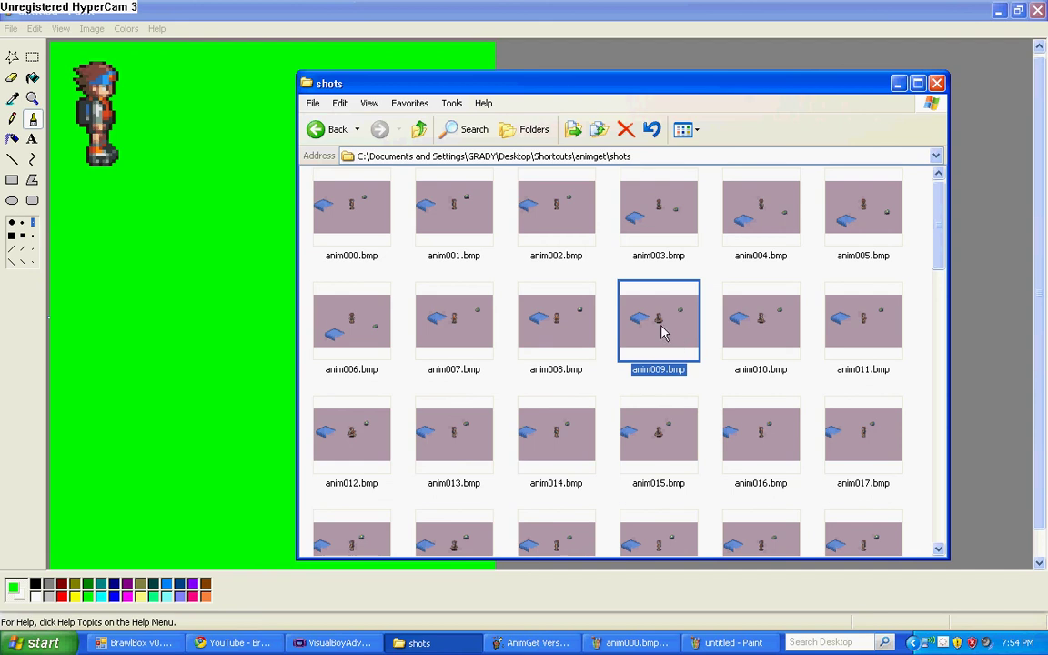
pyautogui.rightClick(662, 325)
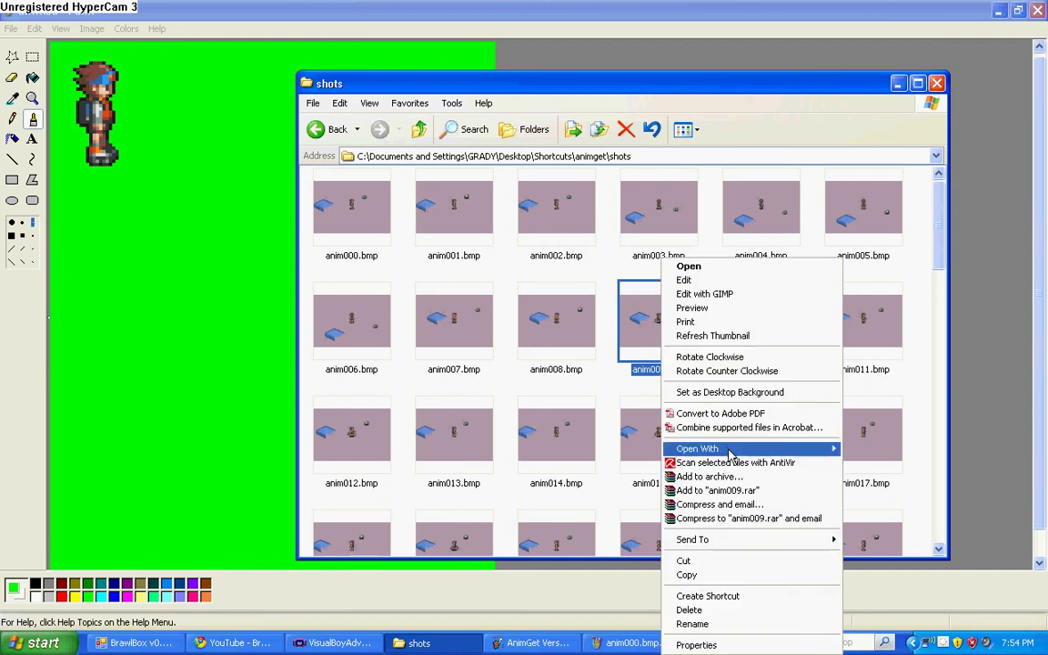
pyautogui.moveTo(701, 449)
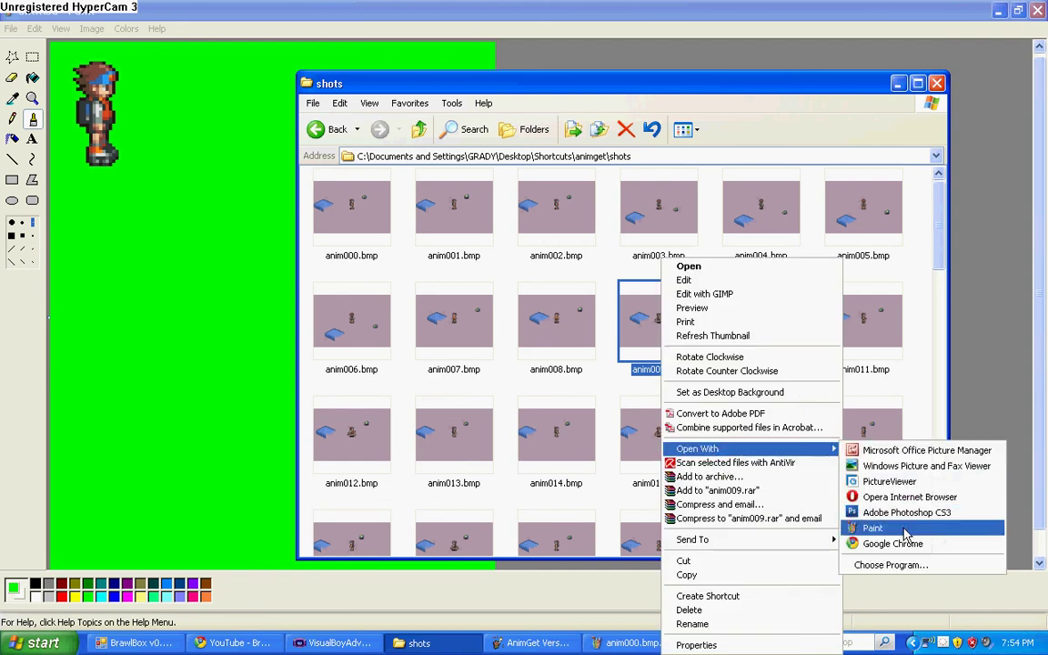
pyautogui.click(873, 528)
pyautogui.click(633, 644)
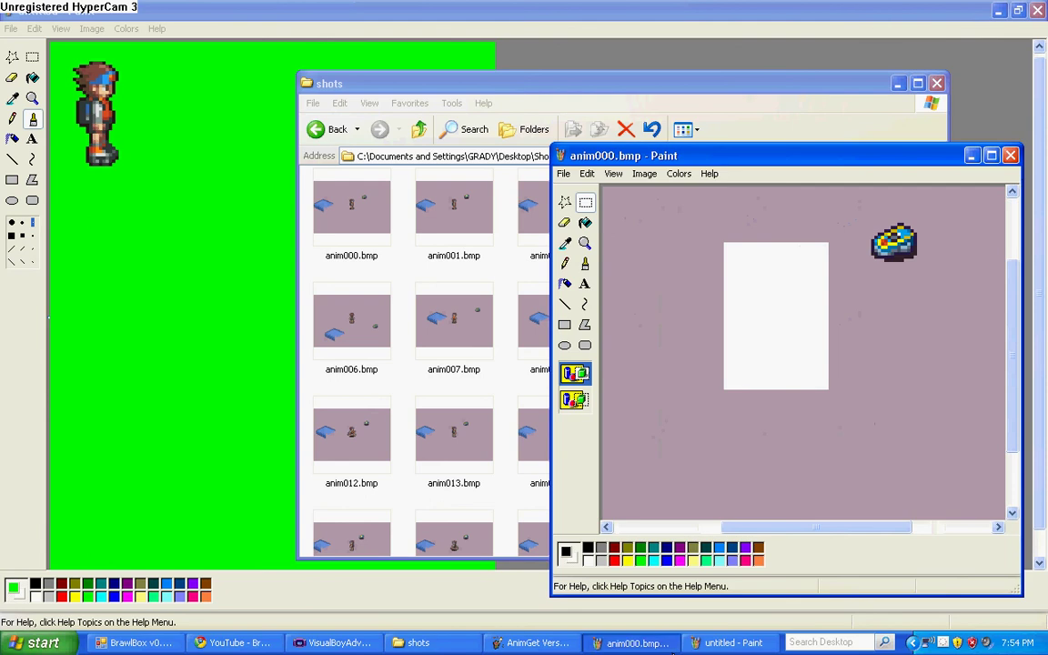
pyautogui.click(1010, 155)
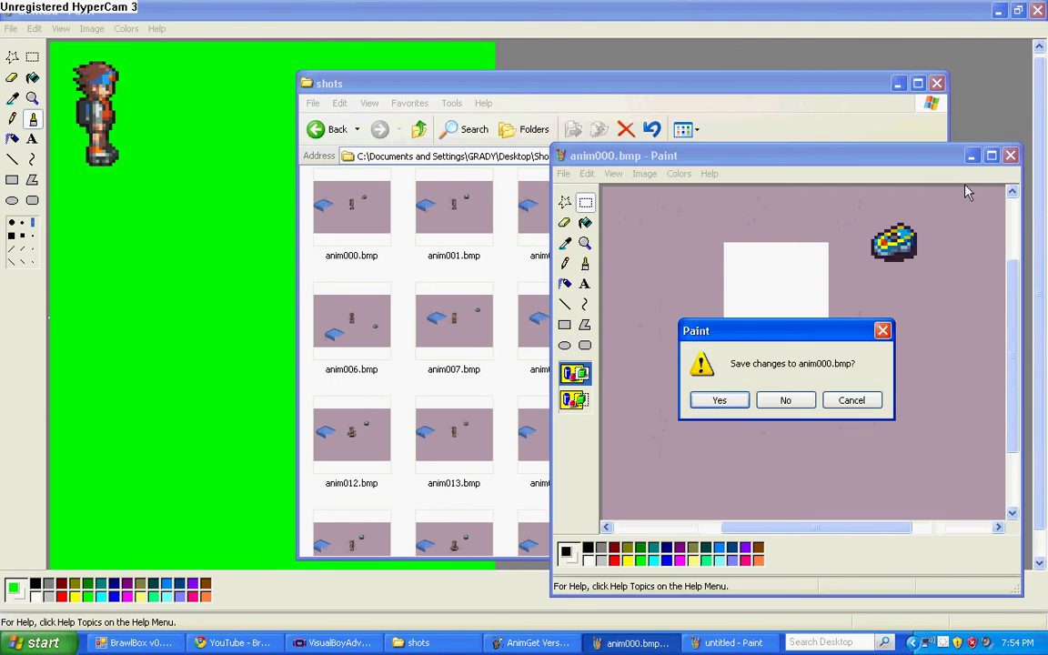
pyautogui.click(785, 400)
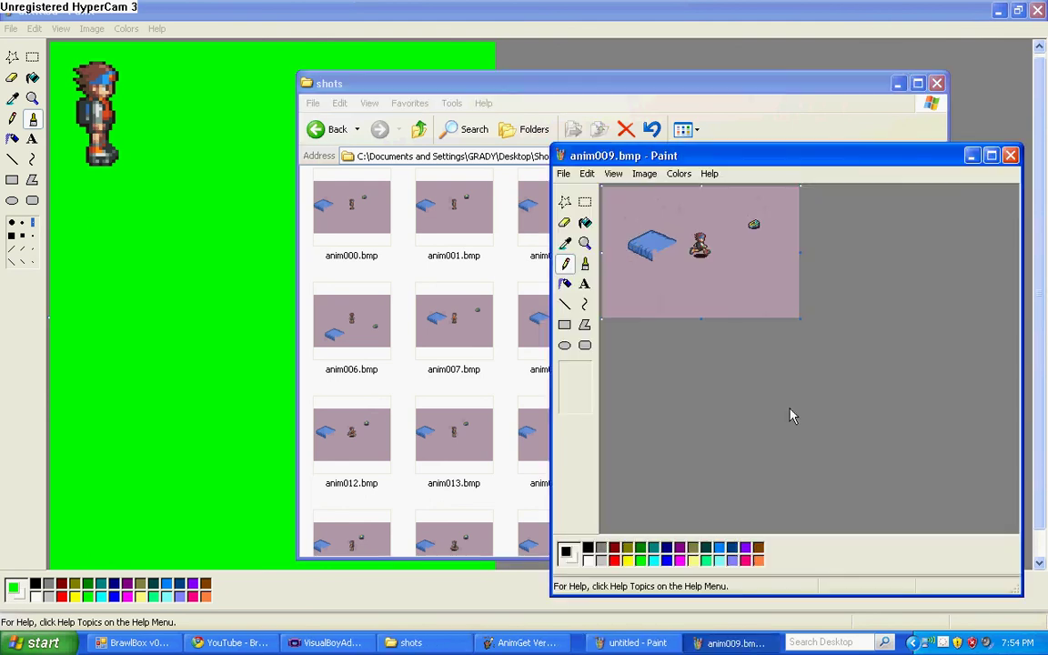
# Zoom in, cut the running character from anim009.bmp, and close it without saving.
pyautogui.click(584, 243)
pyautogui.click(705, 247)
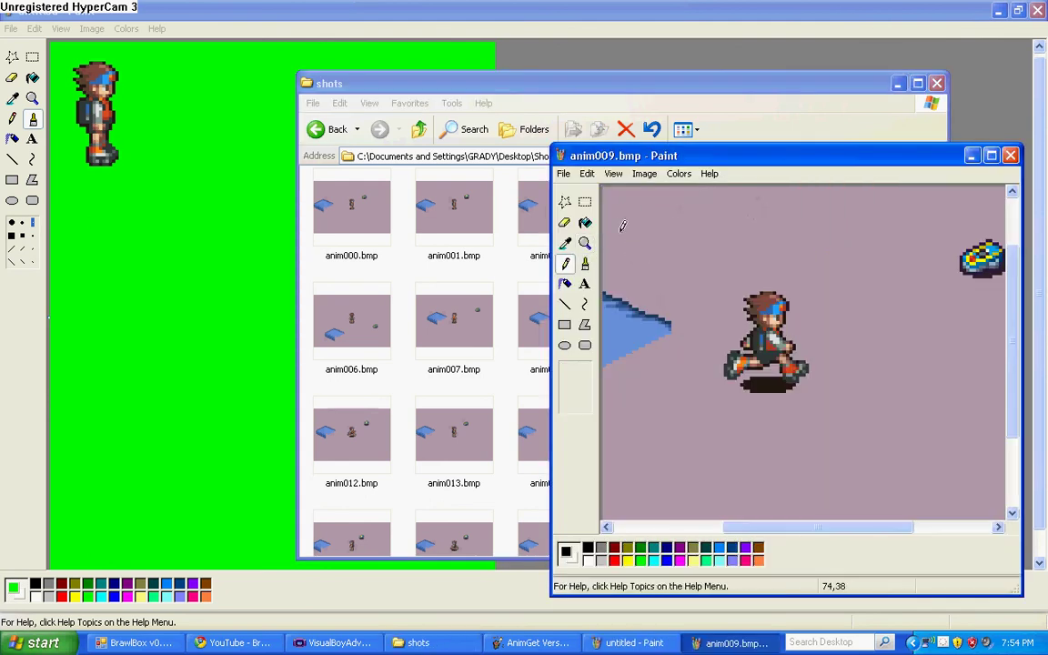
pyautogui.click(585, 202)
pyautogui.moveTo(712, 270); pyautogui.dragTo(825, 405)
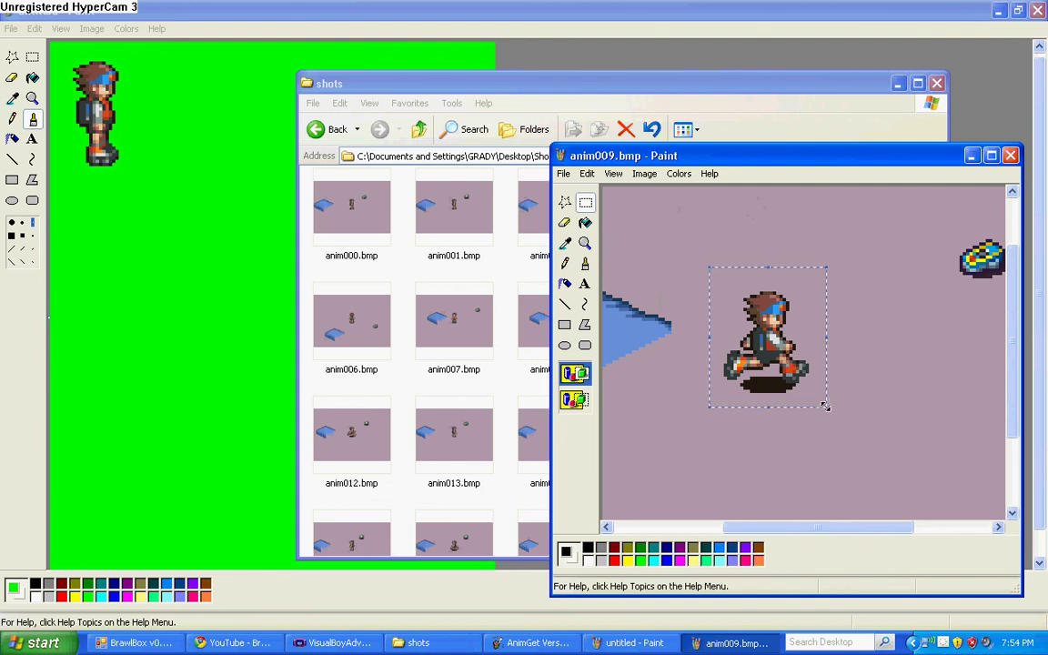
pyautogui.press('Delete')
pyautogui.click(1010, 158)
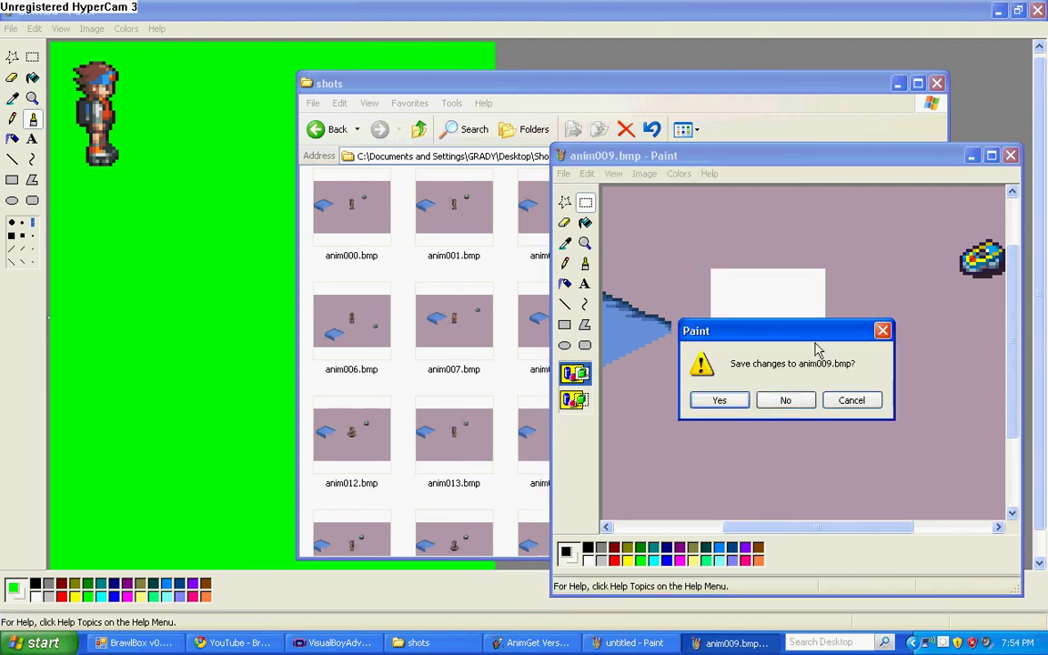
pyautogui.click(788, 400)
# Paste the running sprite right of the standing one and fill its lavender background green.
pyautogui.click(226, 8)
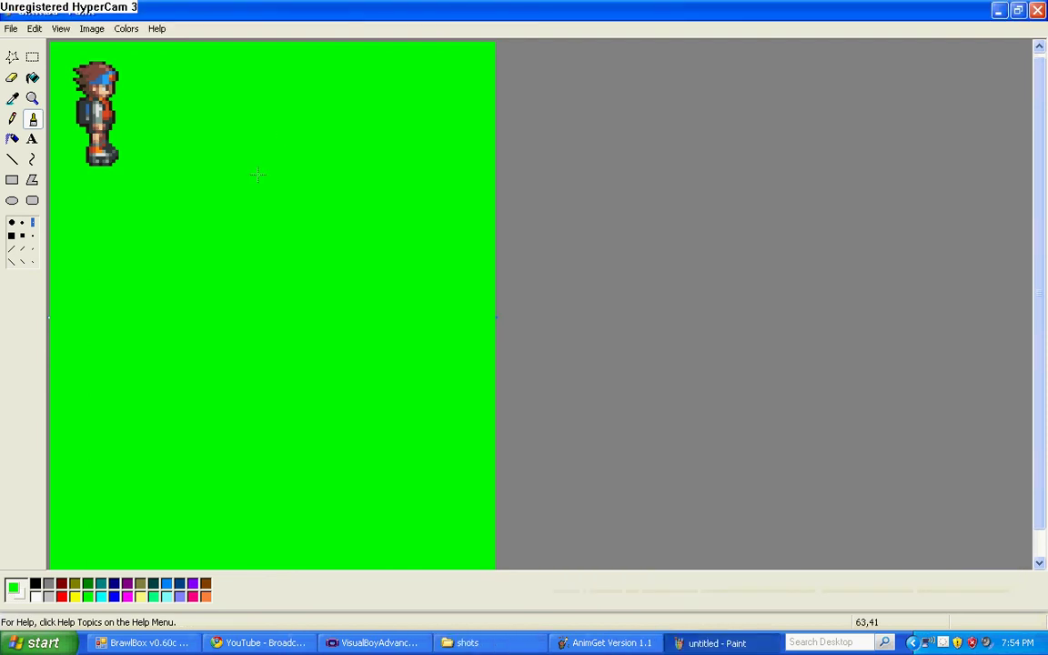
pyautogui.hotkey('ctrl', 'v')
pyautogui.moveTo(131, 131)
pyautogui.mouseDown()
pyautogui.moveTo(228, 137)
pyautogui.moveTo(221, 133)
pyautogui.mouseUp()
pyautogui.click(31, 80)
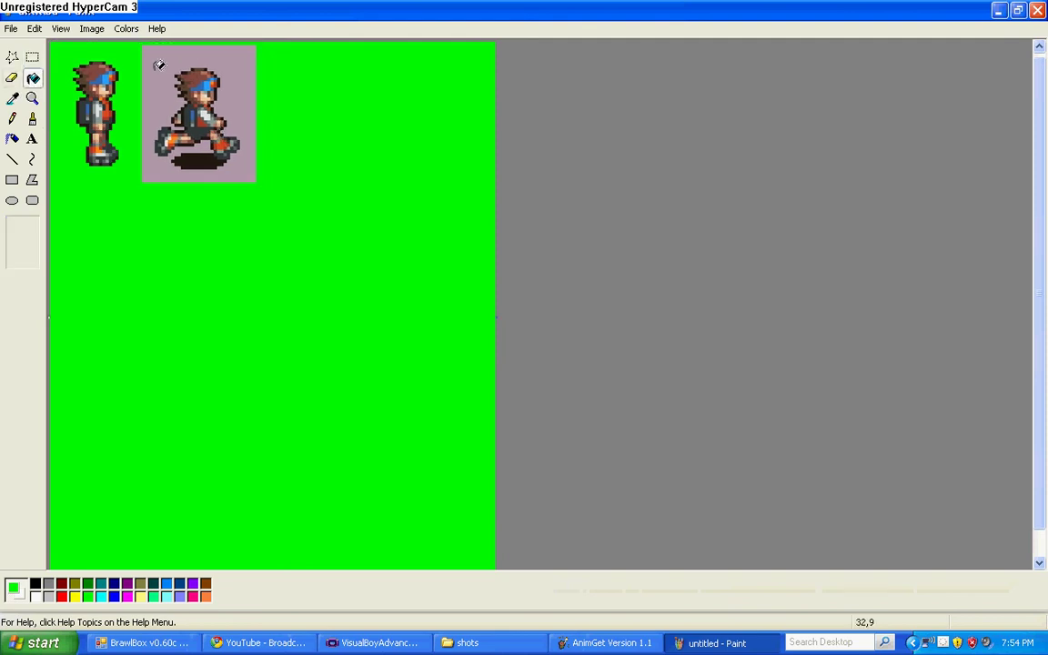
pyautogui.click(143, 57)
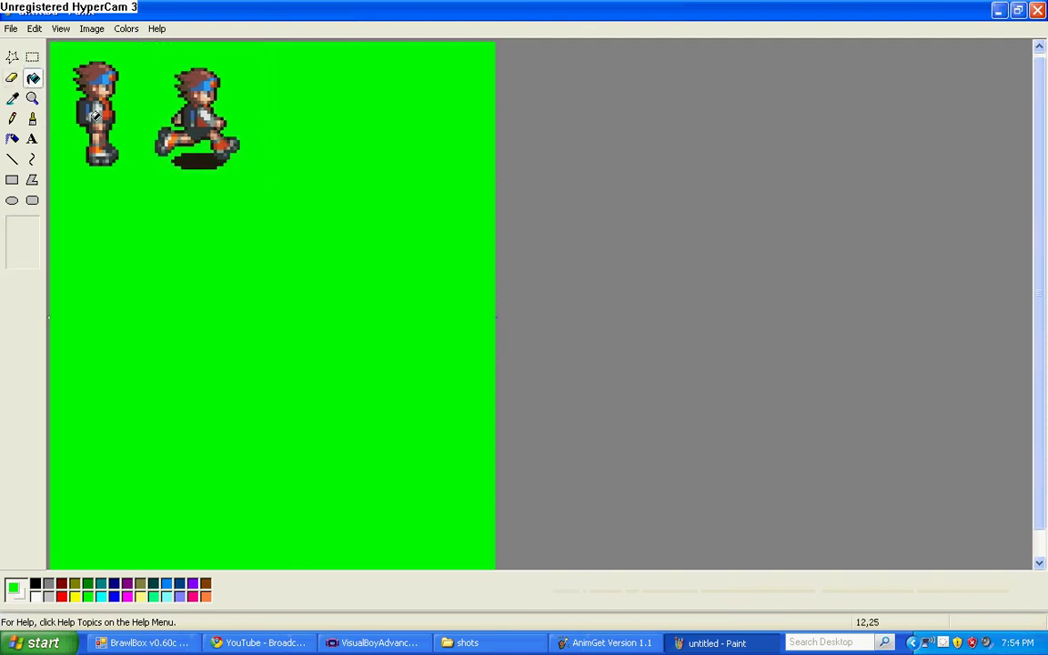
# Paint over the running sprite's dark shadow in green with a small round brush.
pyautogui.click(32, 118)
pyautogui.click(22, 222)
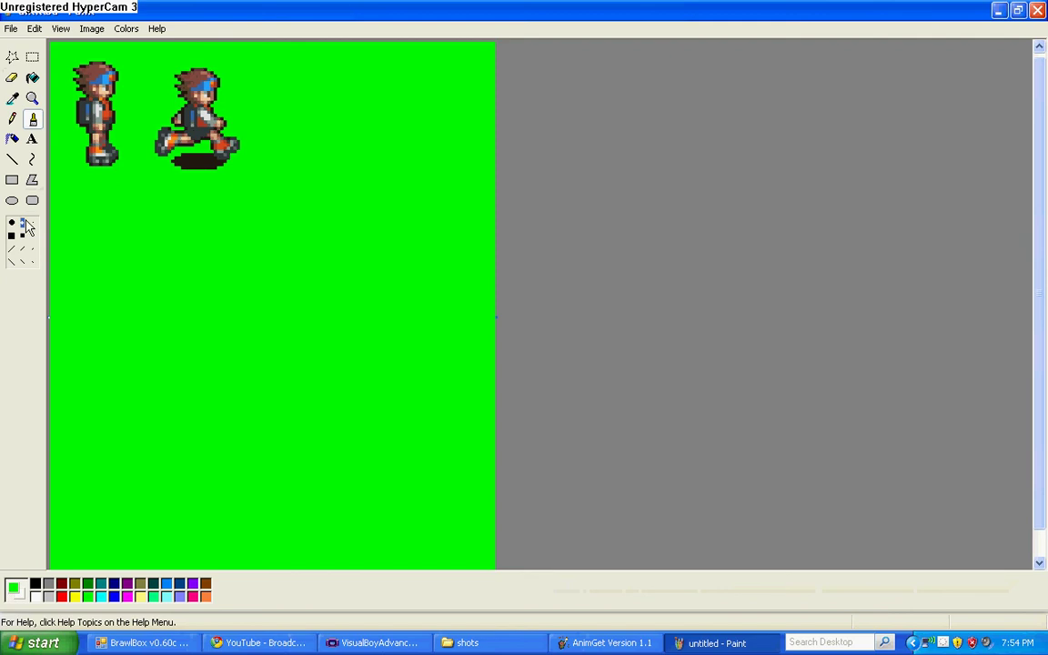
pyautogui.moveTo(182, 160); pyautogui.dragTo(199, 162)
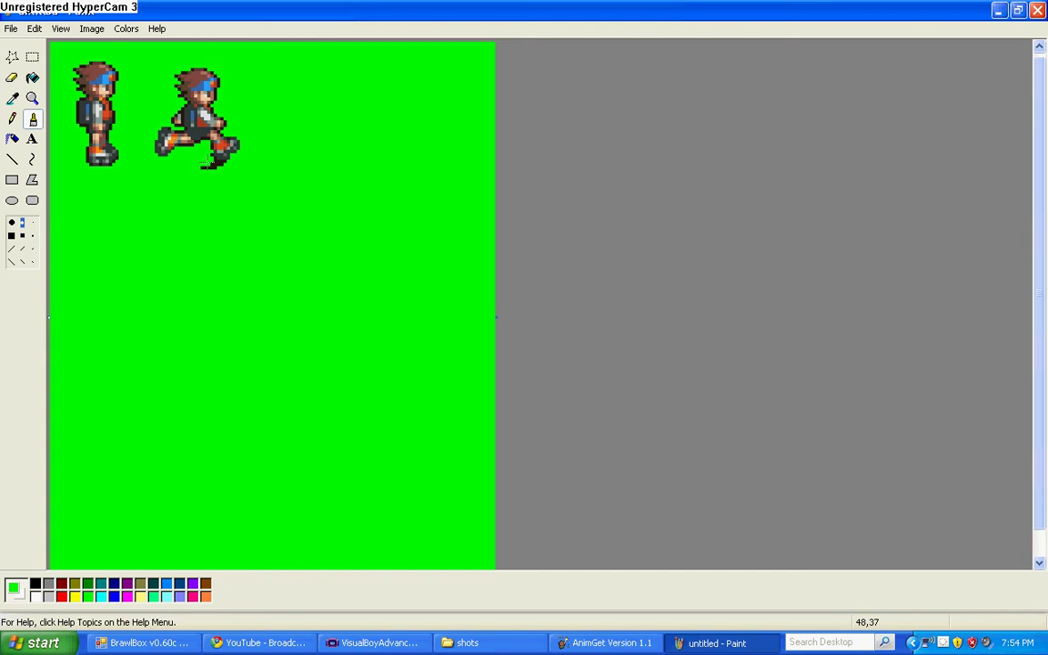
pyautogui.click(32, 222)
# Open anim010.bmp from the shots folder in Paint.
pyautogui.click(464, 643)
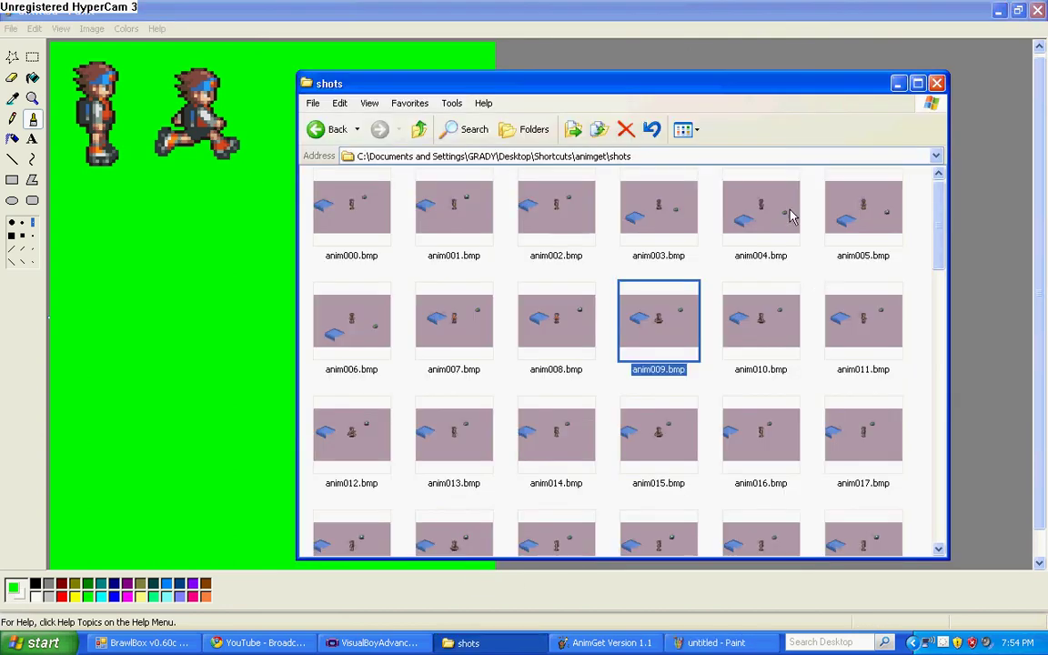
pyautogui.click(771, 332)
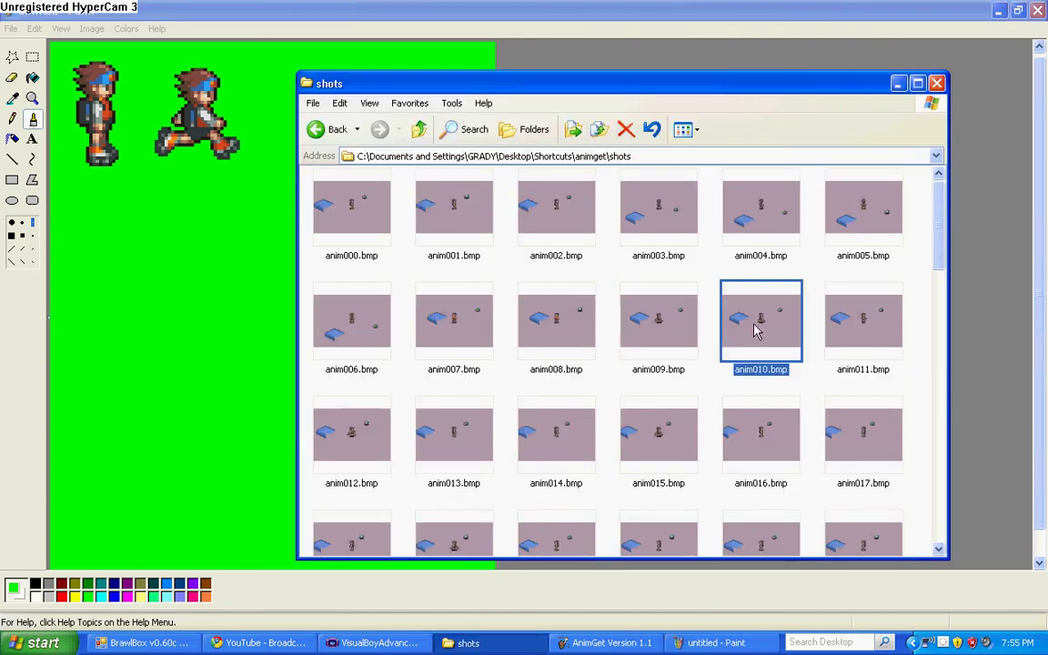
pyautogui.doubleClick(773, 309)
pyautogui.rightClick(771, 313)
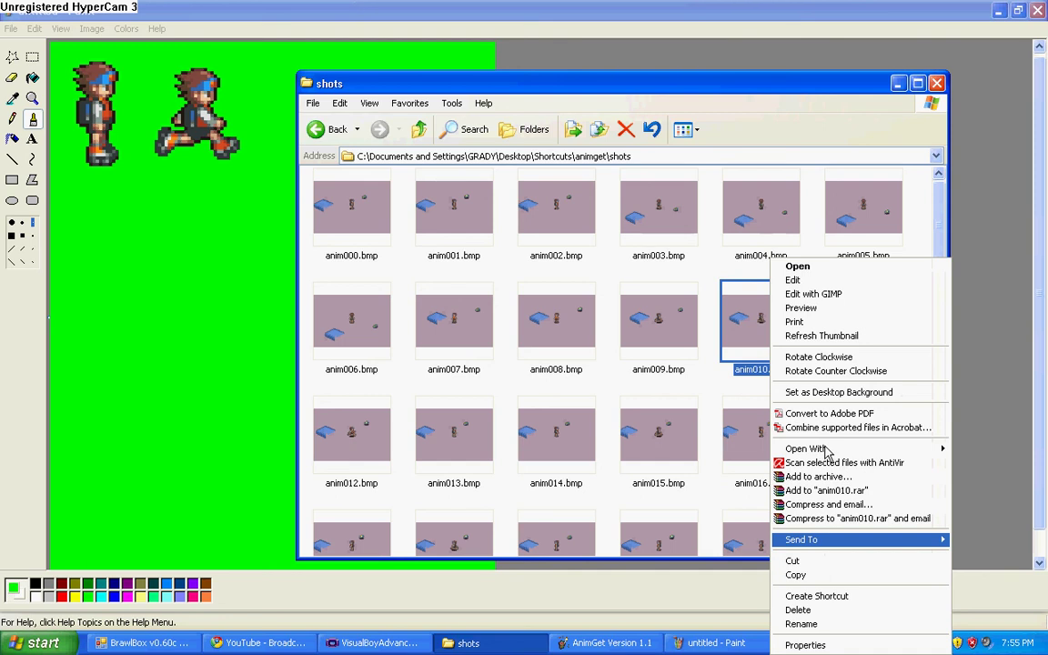
pyautogui.moveTo(825, 450)
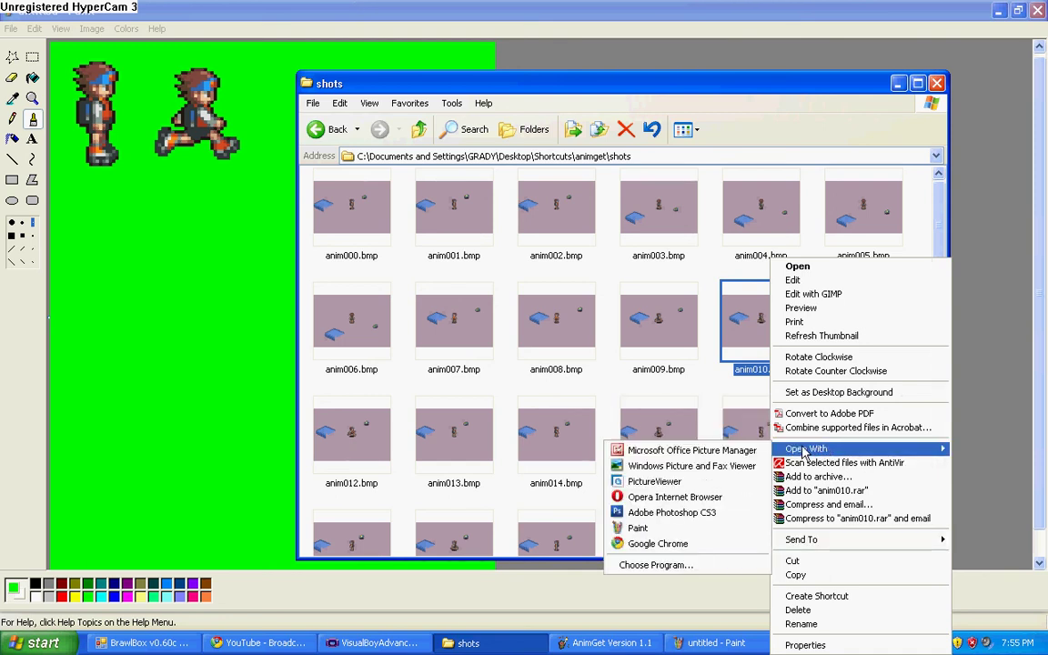
pyautogui.click(714, 527)
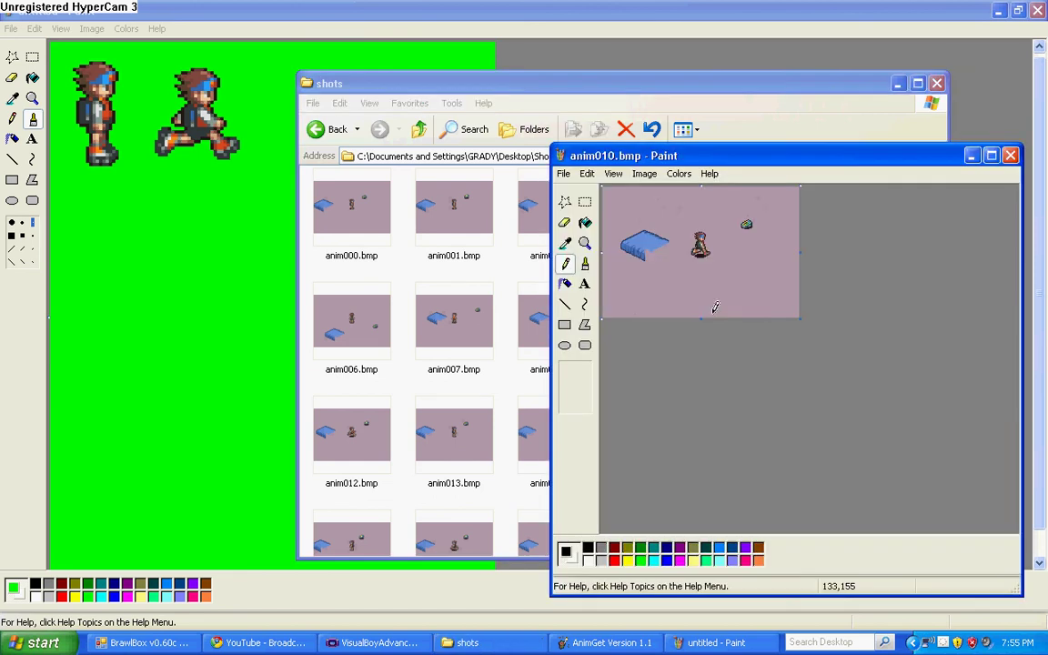
# Zoom in, cut the character from anim010.bmp, close it unsaved, and return to the green sheet.
pyautogui.click(585, 243)
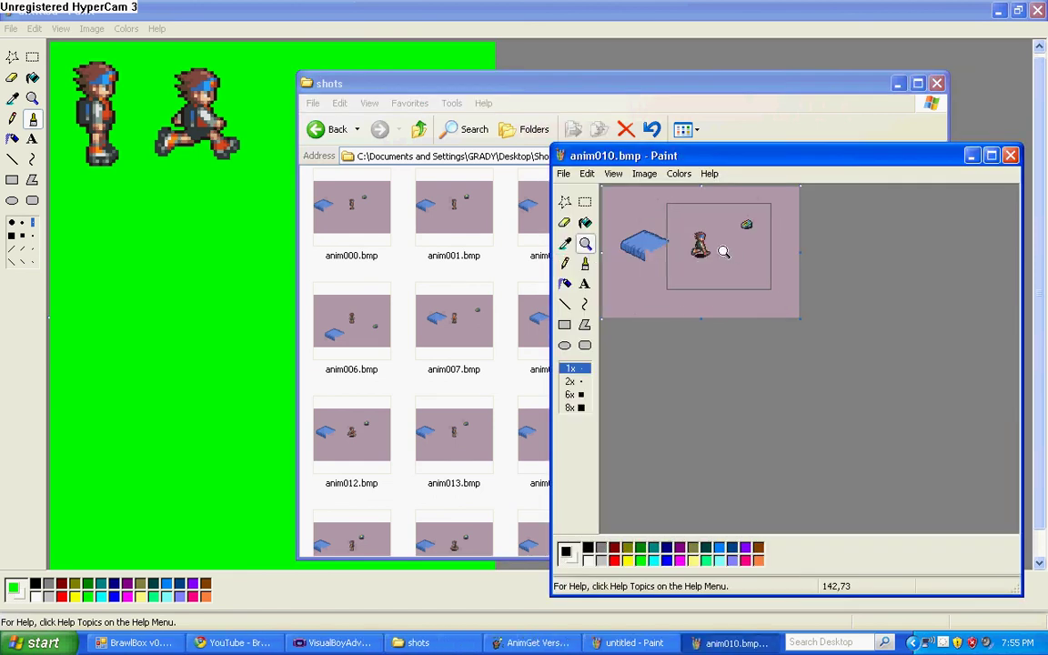
pyautogui.click(723, 247)
pyautogui.moveTo(686, 280)
pyautogui.mouseDown()
pyautogui.moveTo(798, 421)
pyautogui.moveTo(791, 411)
pyautogui.mouseUp()
pyautogui.hotkey('ctrl', 'x')
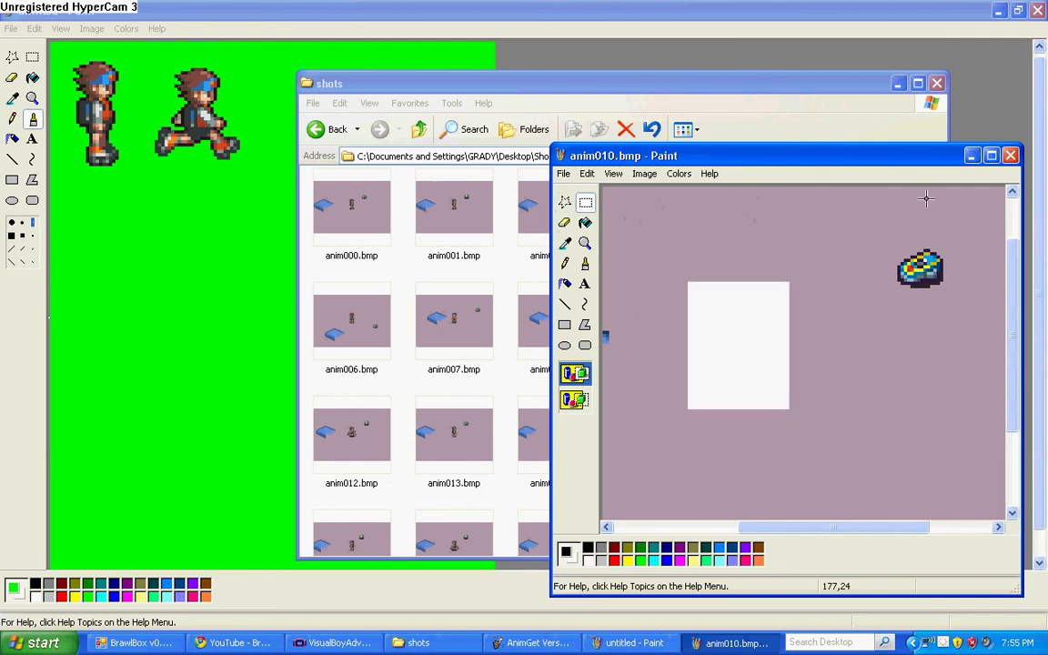
pyautogui.click(1010, 155)
pyautogui.click(805, 397)
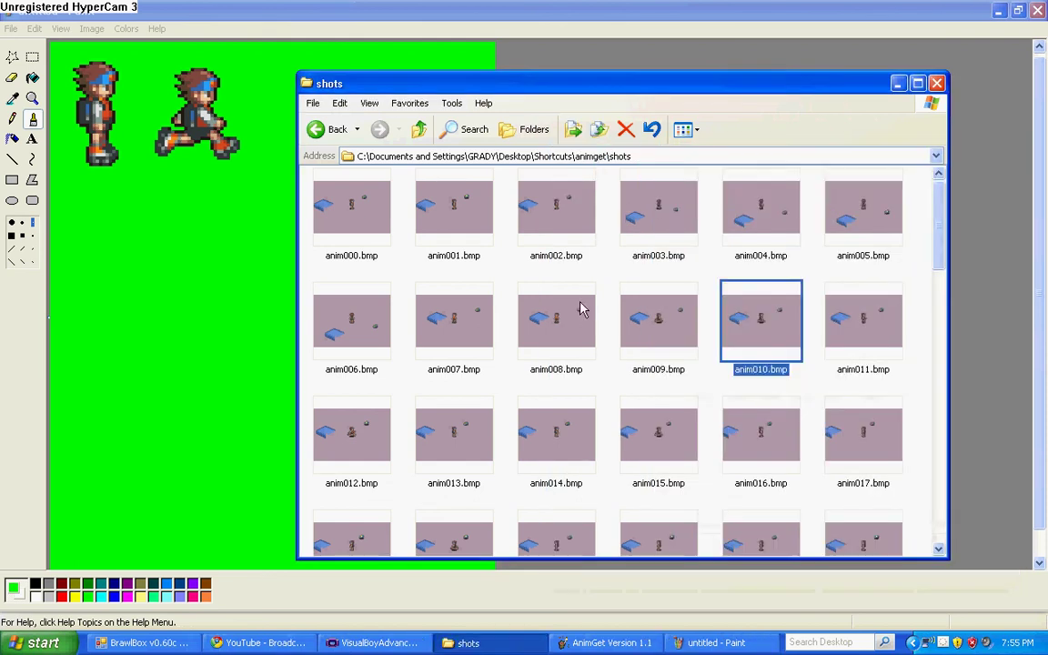
pyautogui.click(294, 186)
# Paste the third sprite right of the running pose and flood-fill its pink background green.
pyautogui.hotkey('ctrl', 'v')
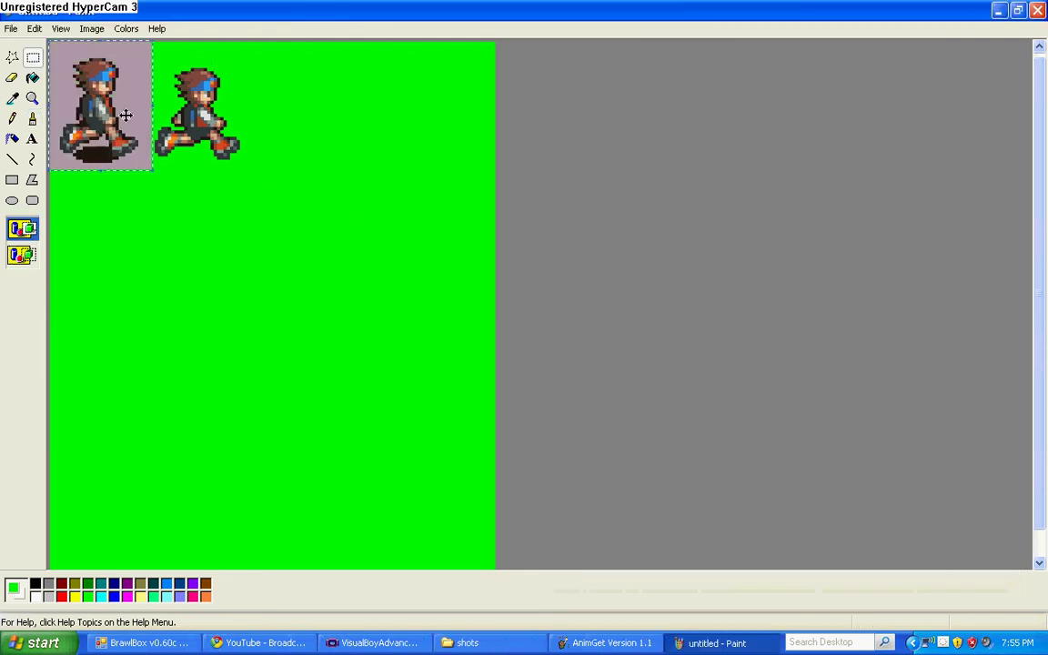
pyautogui.moveTo(118, 108)
pyautogui.mouseDown()
pyautogui.moveTo(346, 131)
pyautogui.moveTo(328, 117)
pyautogui.mouseUp()
pyautogui.click(31, 77)
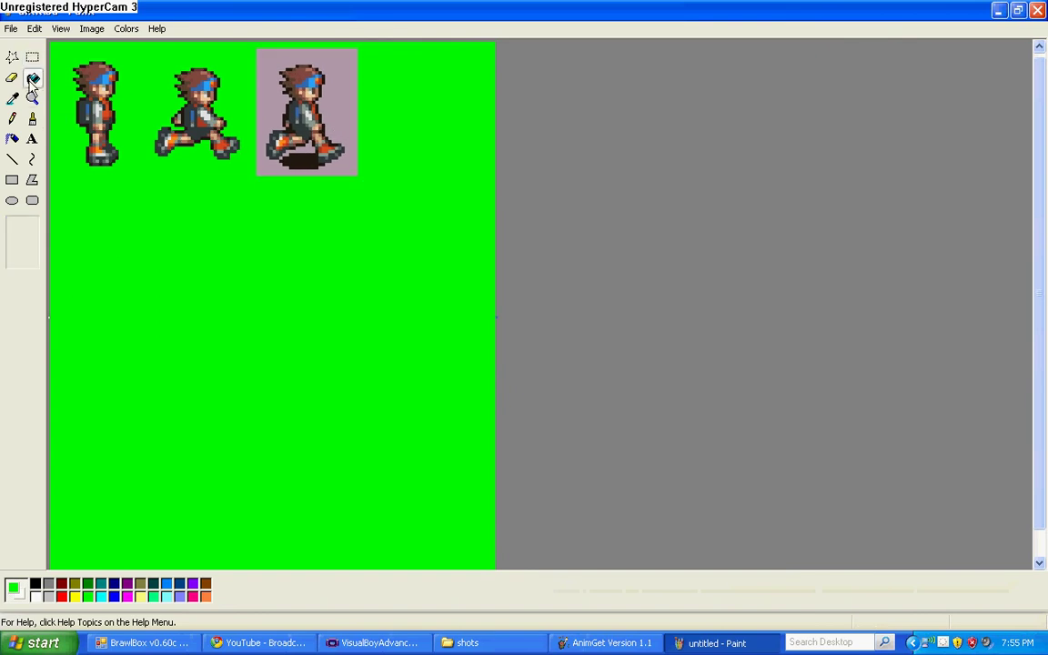
pyautogui.click(296, 113)
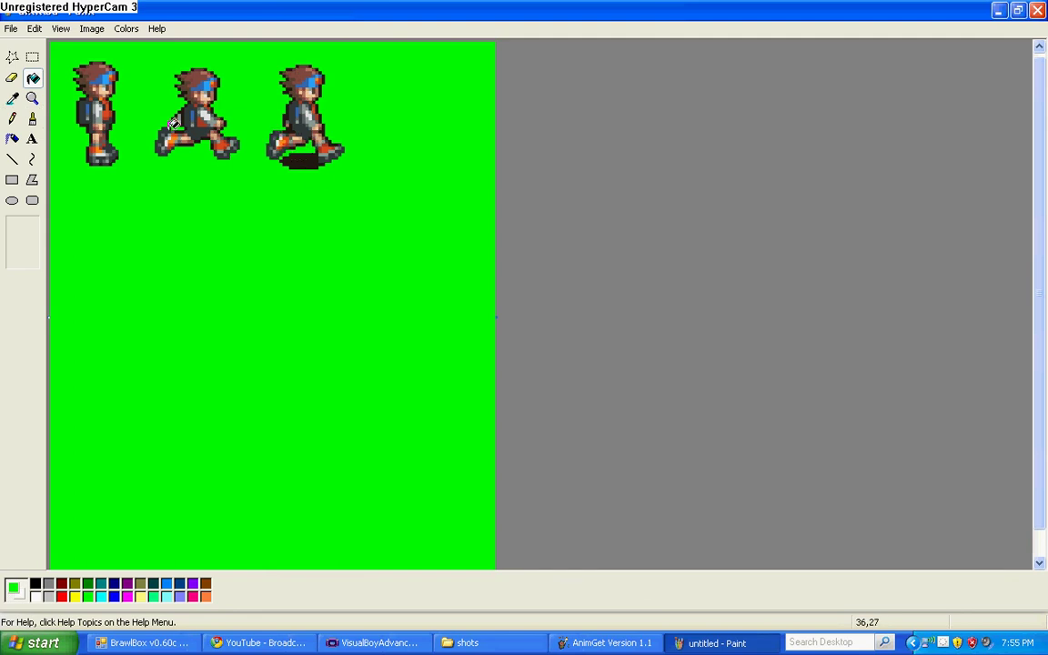
# Paint over the sprite's shadow in green with the small brush, then bring VisualBoyAdvance forward.
pyautogui.click(32, 119)
pyautogui.click(23, 223)
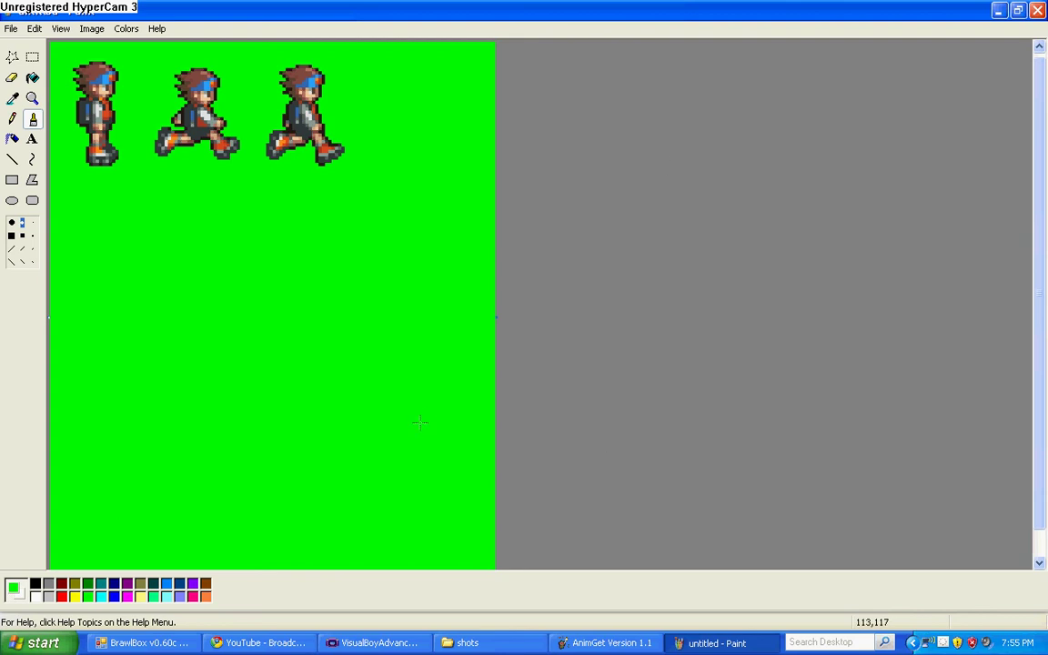
pyautogui.click(373, 643)
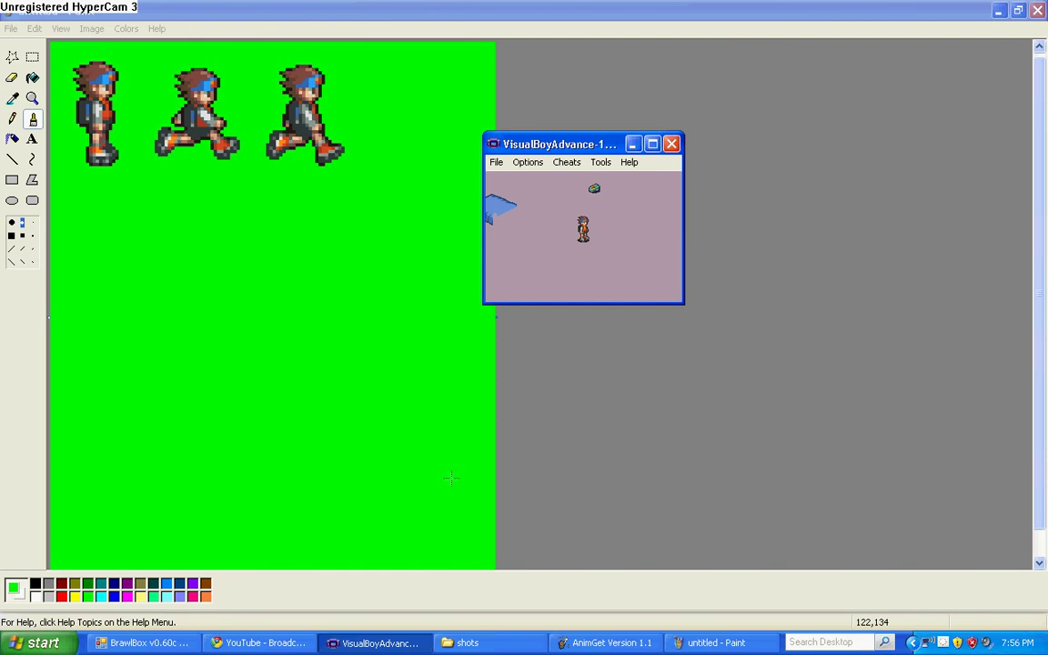
# Return to Paint's untitled three-sprite sheet, opening the File menu and dismissing it unused.
pyautogui.click(305, 7)
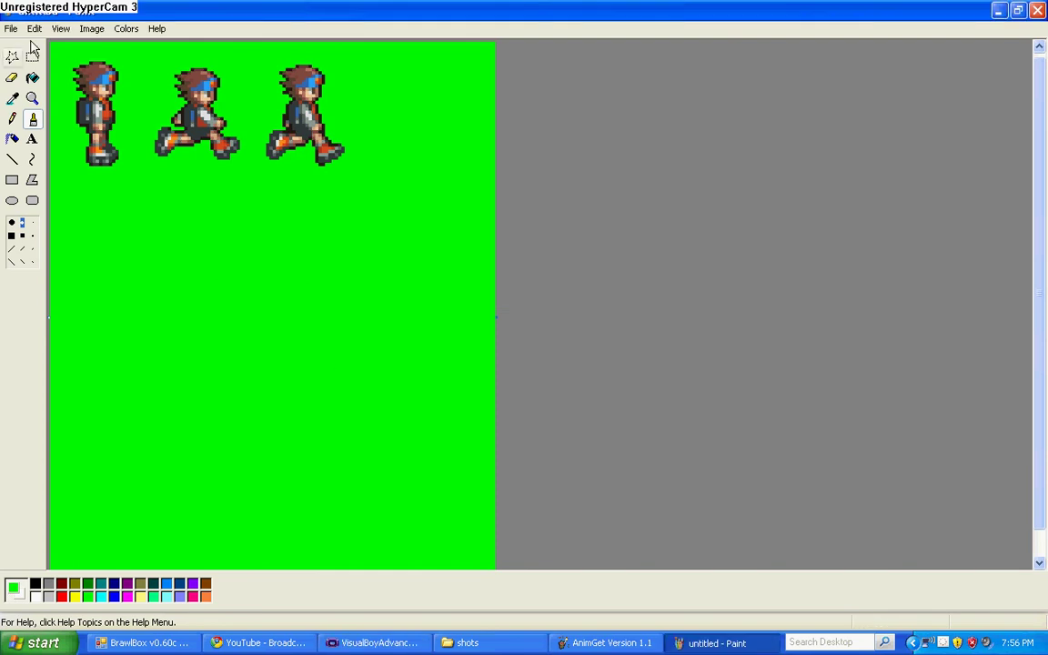
pyautogui.click(12, 30)
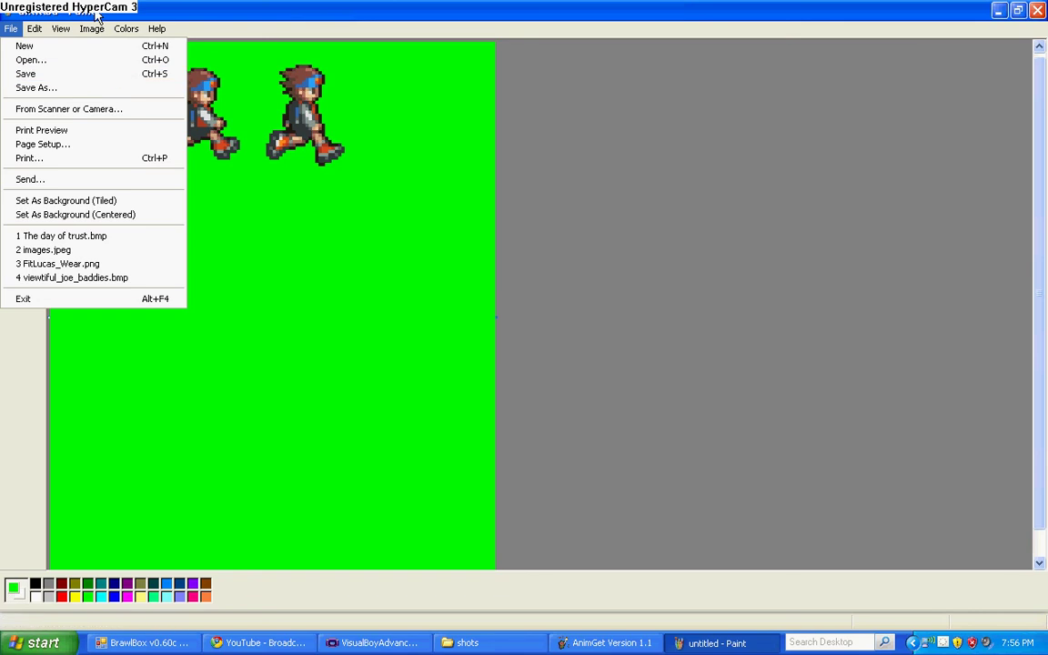
pyautogui.click(97, 16)
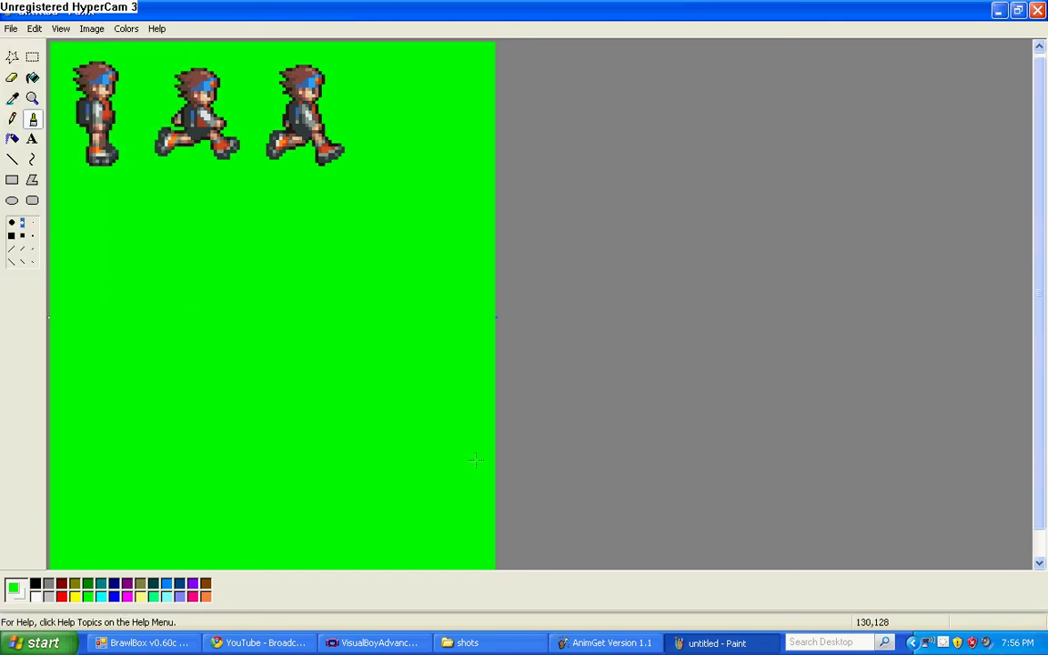